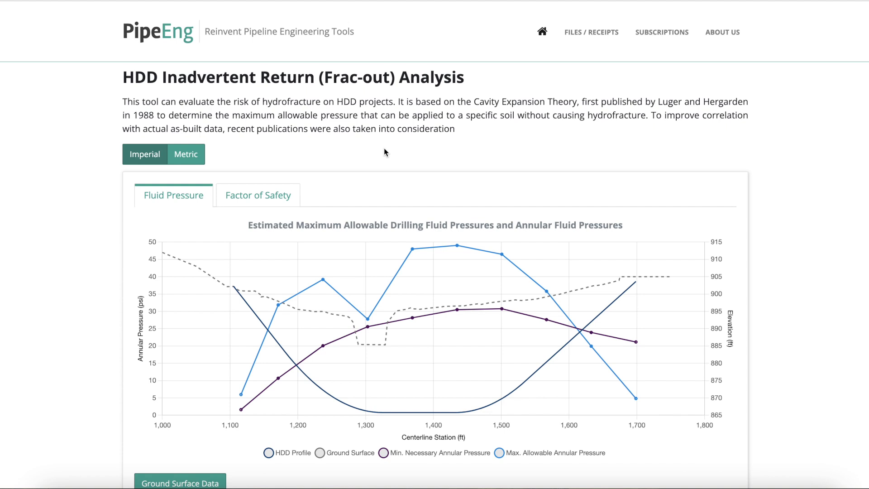
# Step: Switch the analysis to metric units and return it to imperial units
pyautogui.click(194, 159)
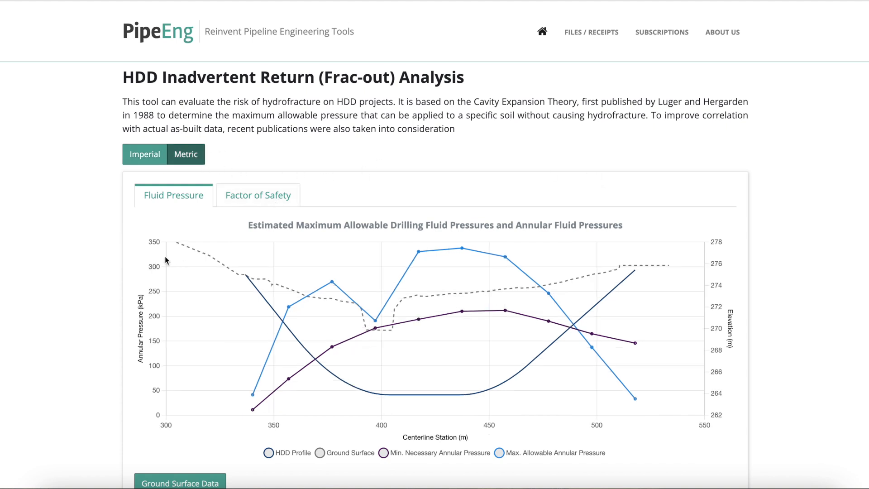
pyautogui.click(136, 157)
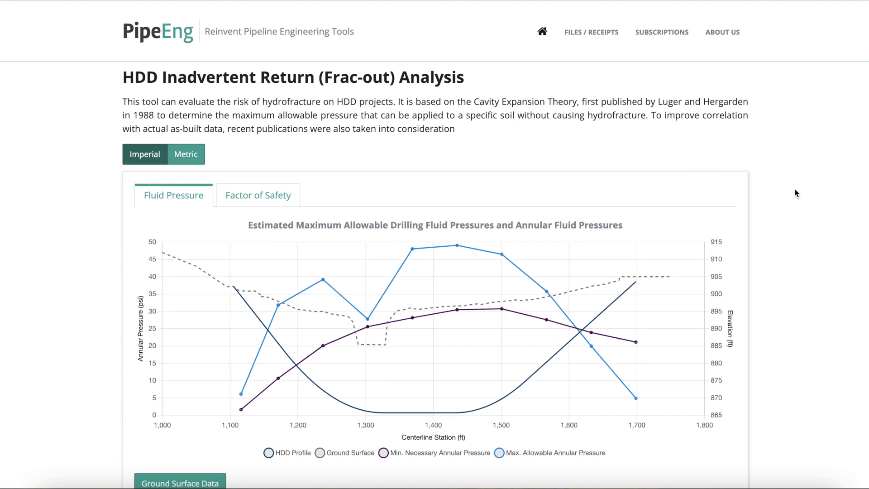
# Step: Hide and show again the maximum allowable and minimum necessary annular pressure curves on the fluid pressure chart
pyautogui.scroll(-3, 795, 190)
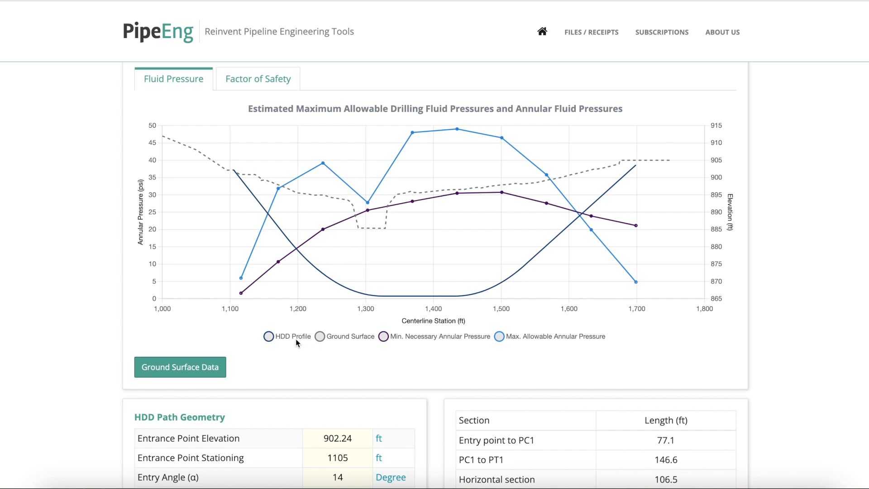
pyautogui.click(520, 341)
pyautogui.click(521, 343)
pyautogui.click(520, 342)
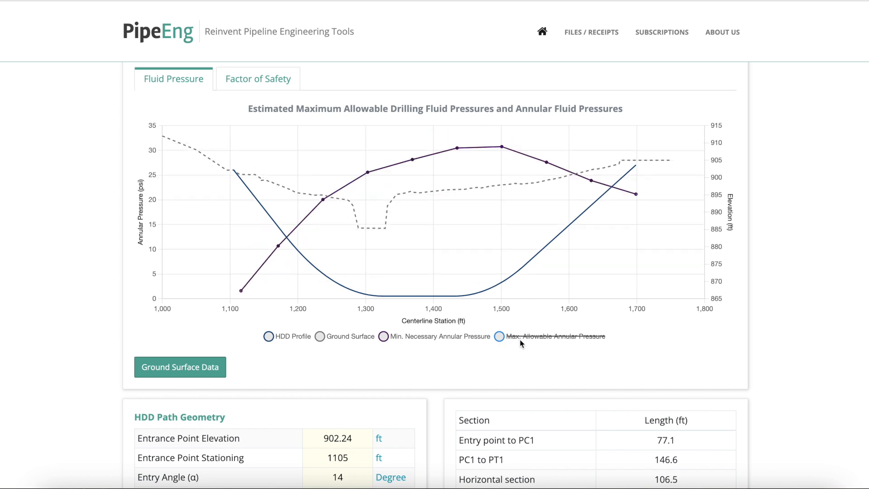
pyautogui.click(521, 342)
pyautogui.click(470, 341)
pyautogui.click(469, 340)
pyautogui.click(469, 340)
pyautogui.click(469, 341)
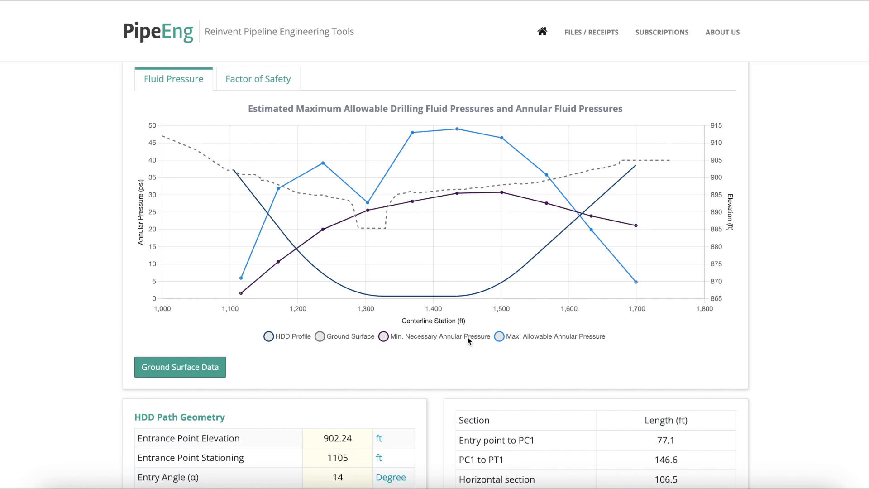
# Step: Hide and show again the ground surface and HDD profile curves on the fluid pressure chart
pyautogui.click(335, 337)
pyautogui.click(335, 337)
pyautogui.click(336, 337)
pyautogui.click(335, 337)
pyautogui.click(304, 337)
pyautogui.click(304, 337)
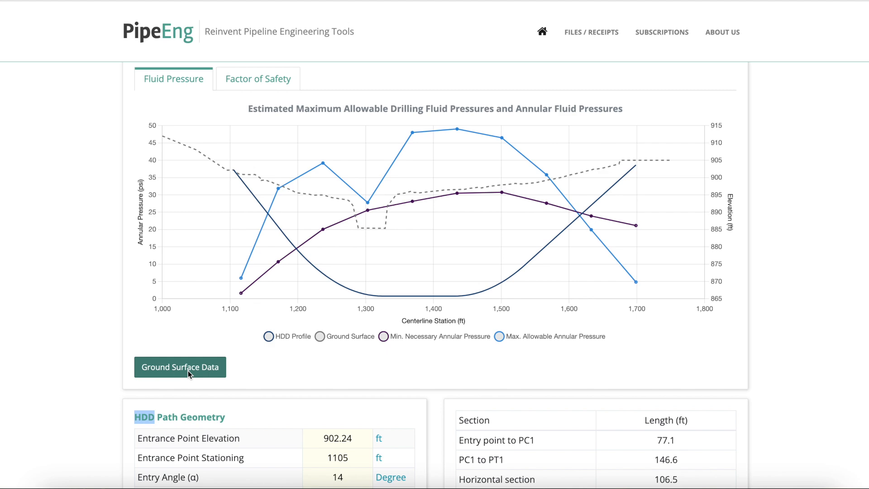
# Step: Open the ground surface data and examine the stationing and elevation pairs from first to last
pyautogui.click(161, 371)
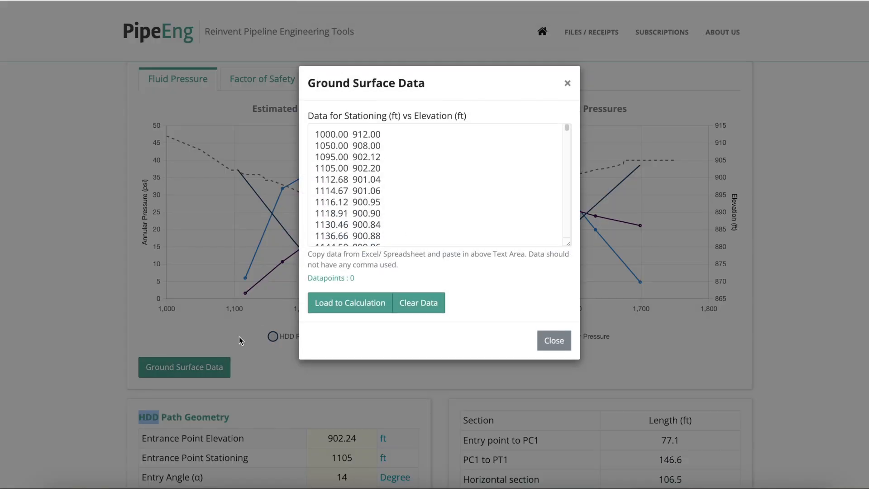
pyautogui.moveTo(568, 130); pyautogui.dragTo(566, 110)
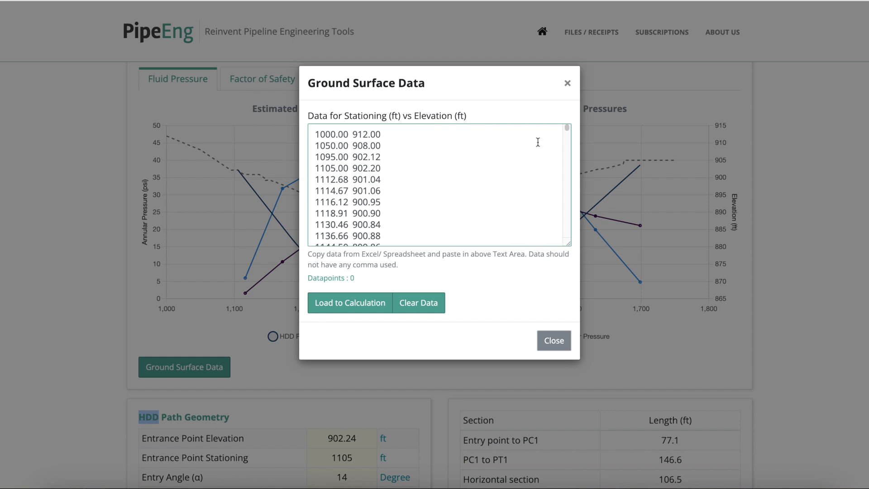
pyautogui.scroll(-3, 516, 163)
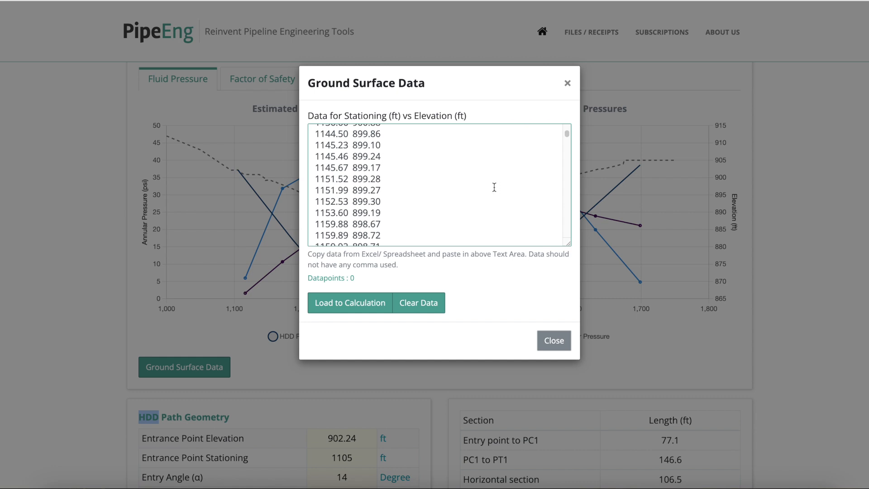
pyautogui.scroll(3, 427, 188)
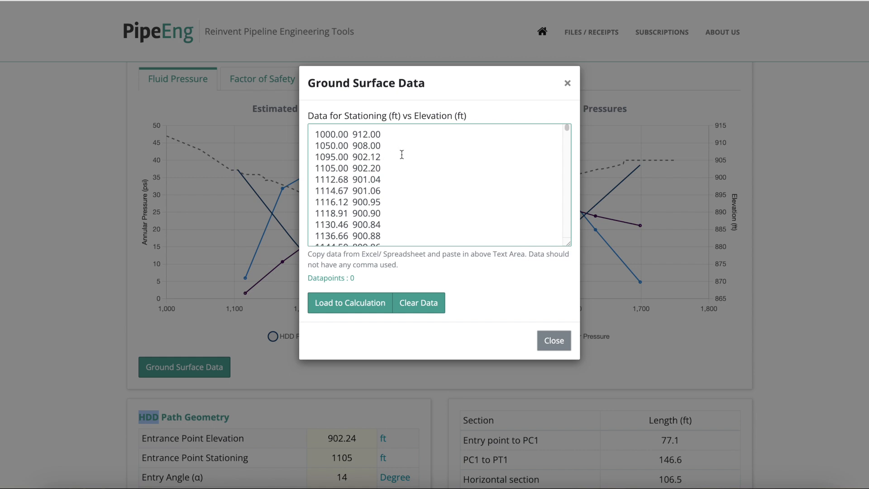
pyautogui.moveTo(567, 128); pyautogui.dragTo(568, 238)
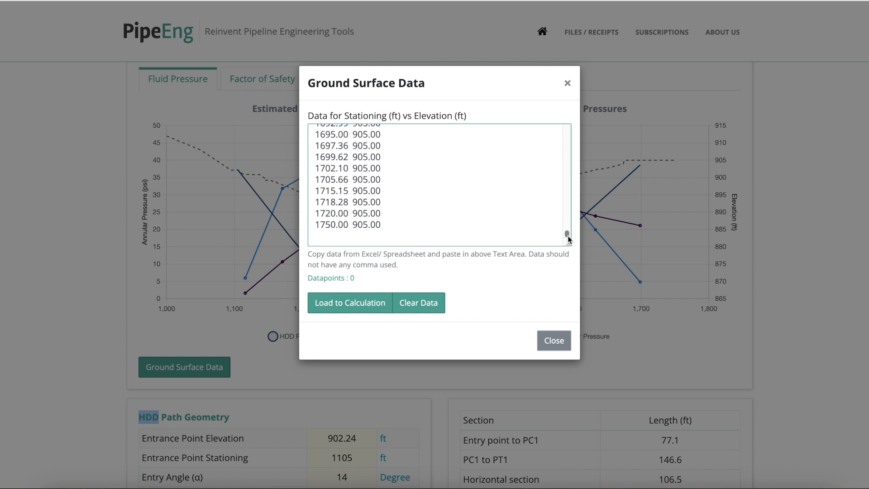
pyautogui.moveTo(569, 238); pyautogui.dragTo(567, 122)
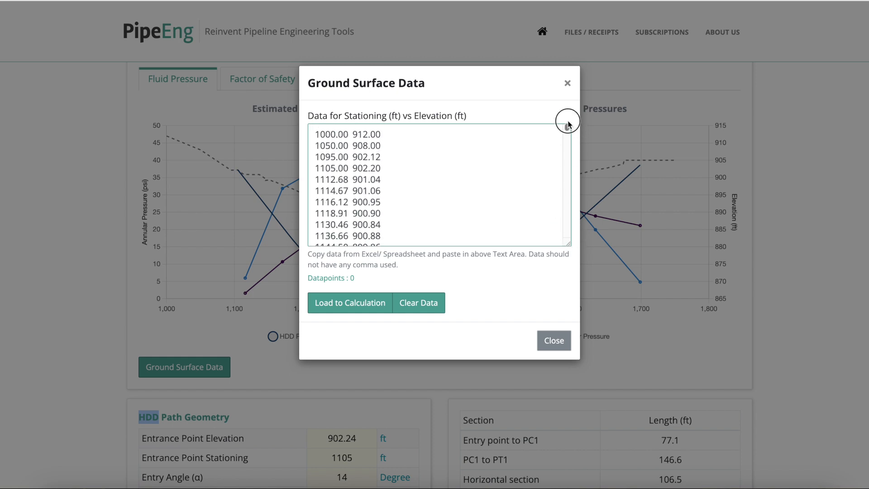
# Step: Clear the ground surface data and load two stationing/elevation points into the calculation: 1000 912 and 1700 905
pyautogui.click(429, 309)
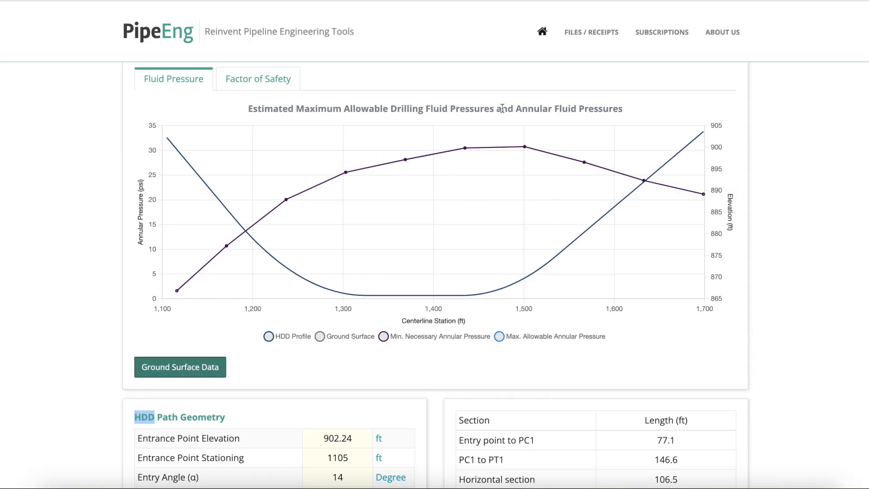
pyautogui.click(209, 365)
pyautogui.click(345, 133)
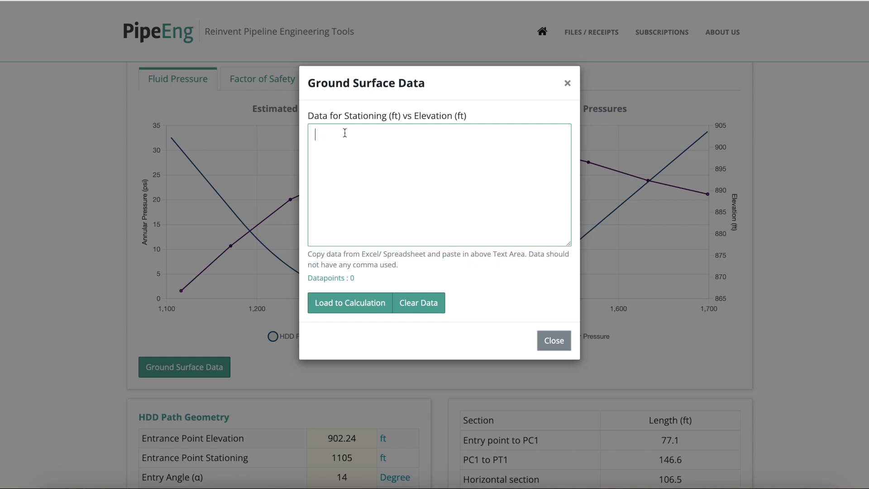
pyautogui.write('1000 912')
pyautogui.press('Return')
pyautogui.write('1700 905')
pyautogui.click(357, 305)
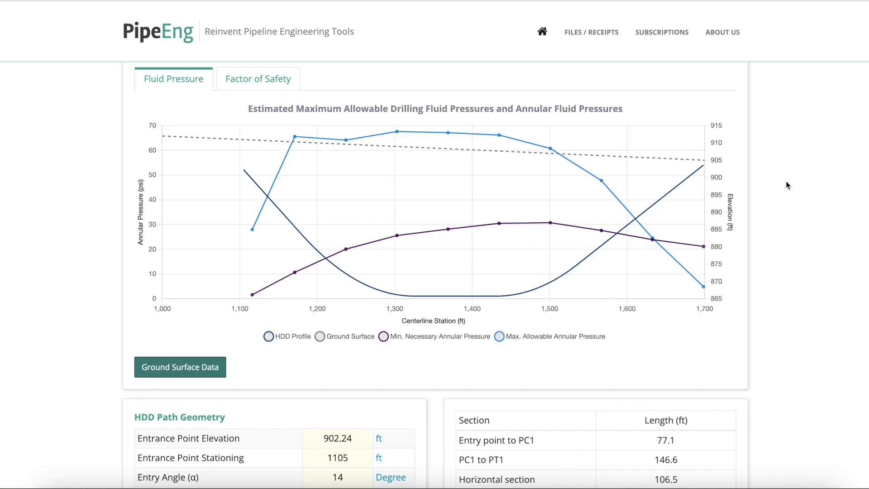
# Step: Reopen the ground surface data and clear the two-point data set
pyautogui.click(180, 367)
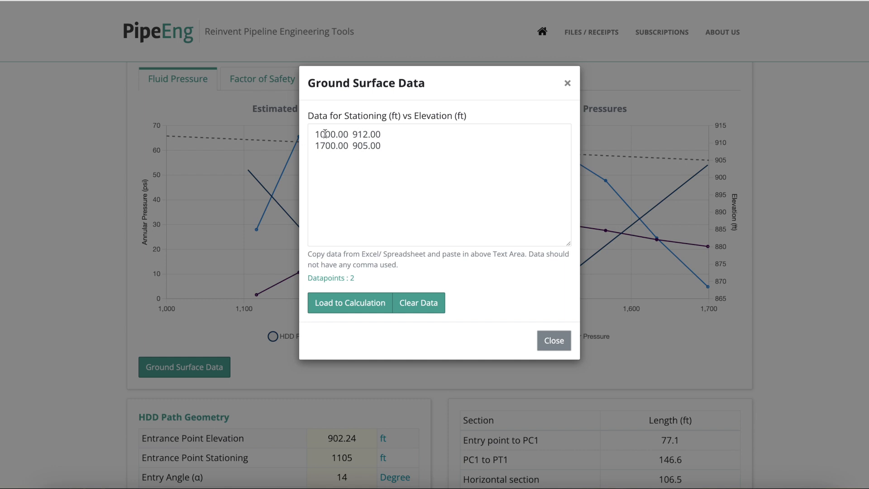
pyautogui.click(383, 148)
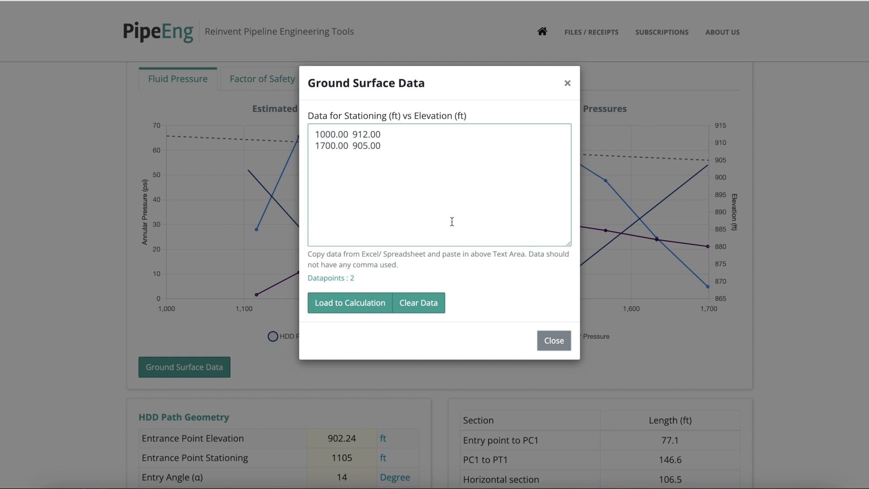
pyautogui.click(421, 303)
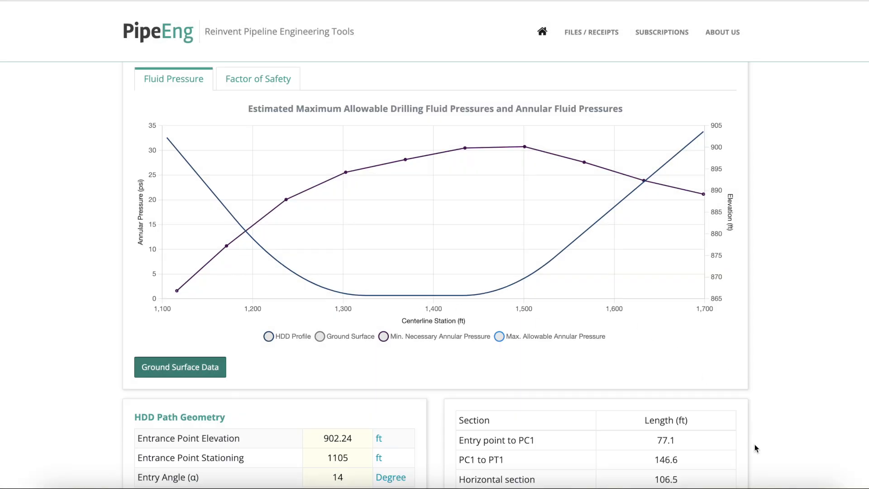
# Step: Switch to the spreadsheet and copy all stationing and elevation values from station 1000.00 through 1750.00, without the column headings
pyautogui.click(745, 486)
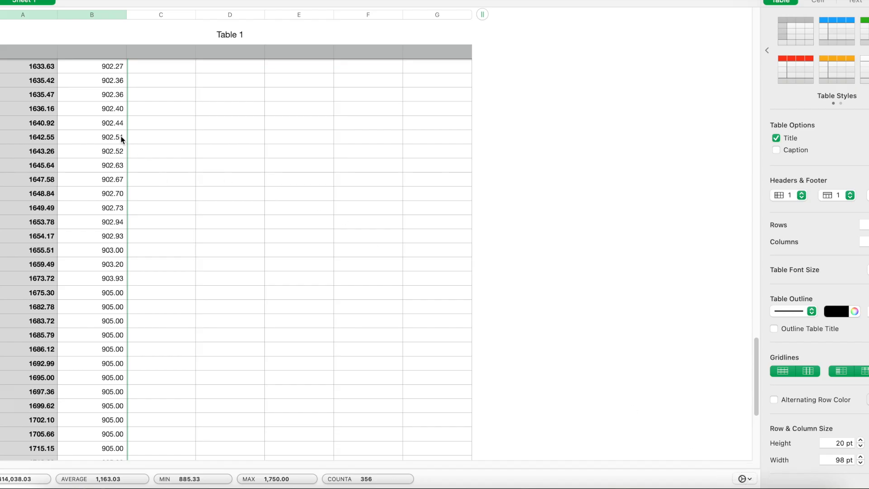
pyautogui.scroll(10, 161, 132)
pyautogui.scroll(15, 163, 132)
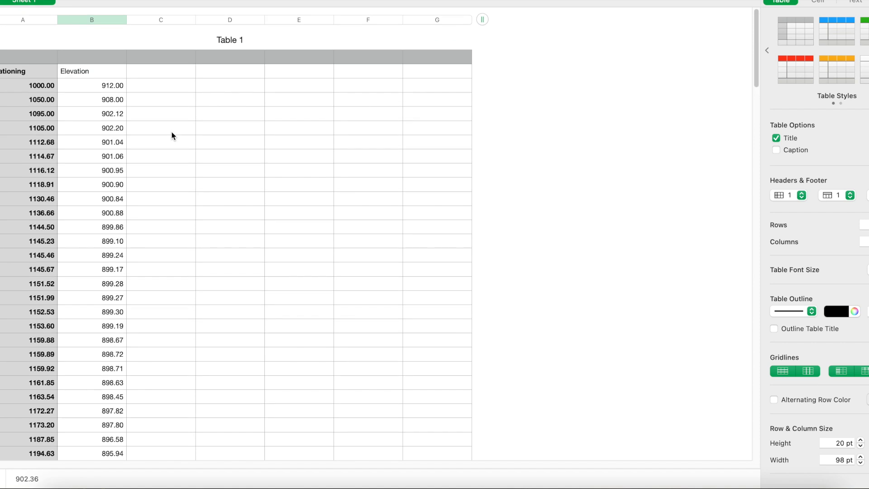
pyautogui.click(26, 83)
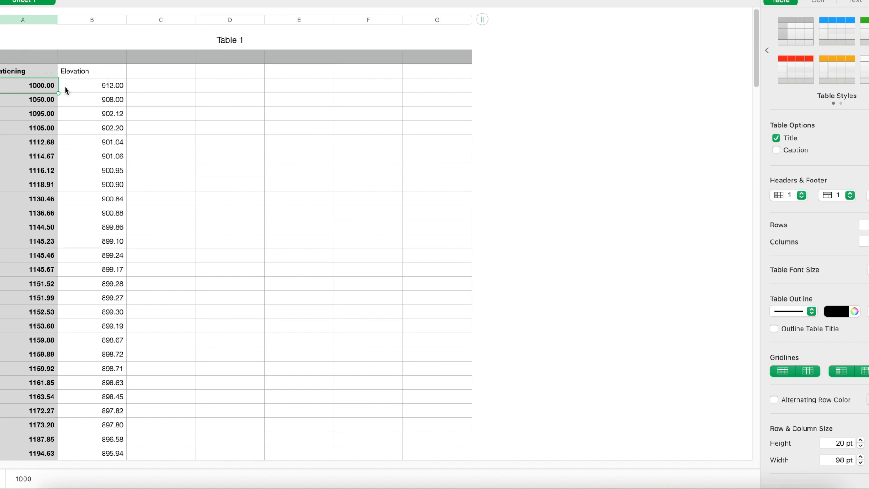
pyautogui.scroll(-20, 102, 103)
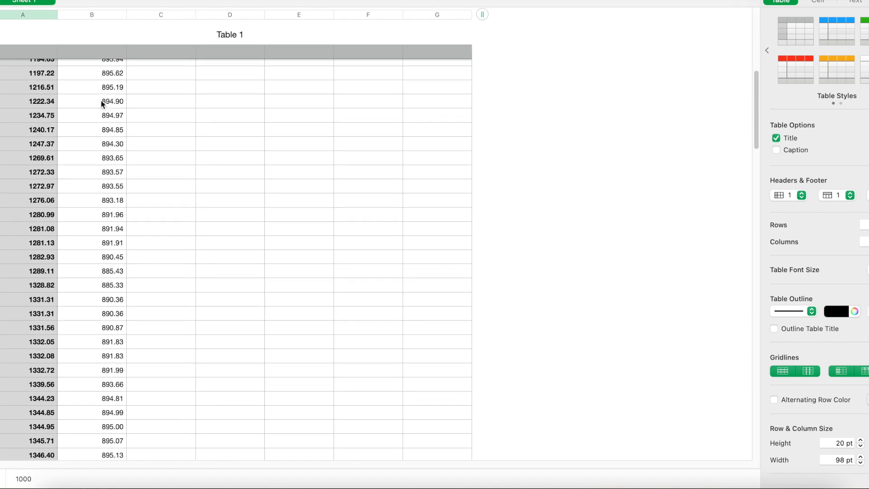
pyautogui.scroll(-20, 101, 102)
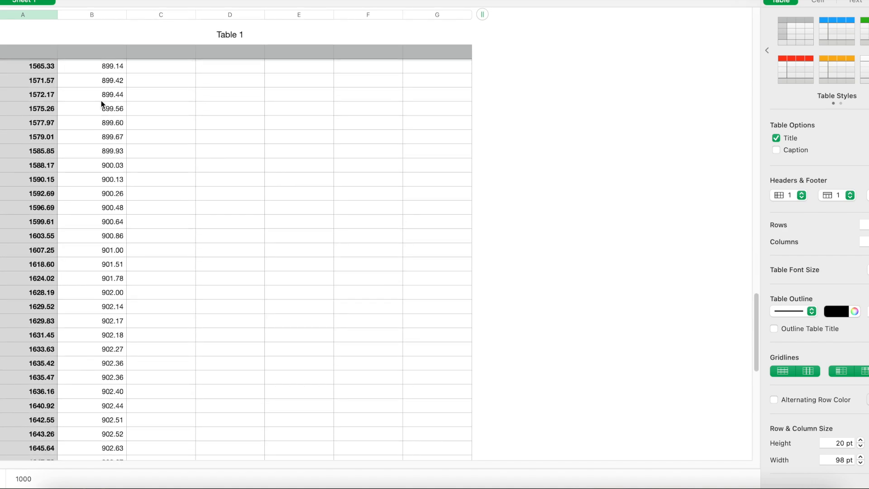
pyautogui.keyDown('shift'); pyautogui.click(107, 222); pyautogui.keyUp('shift')
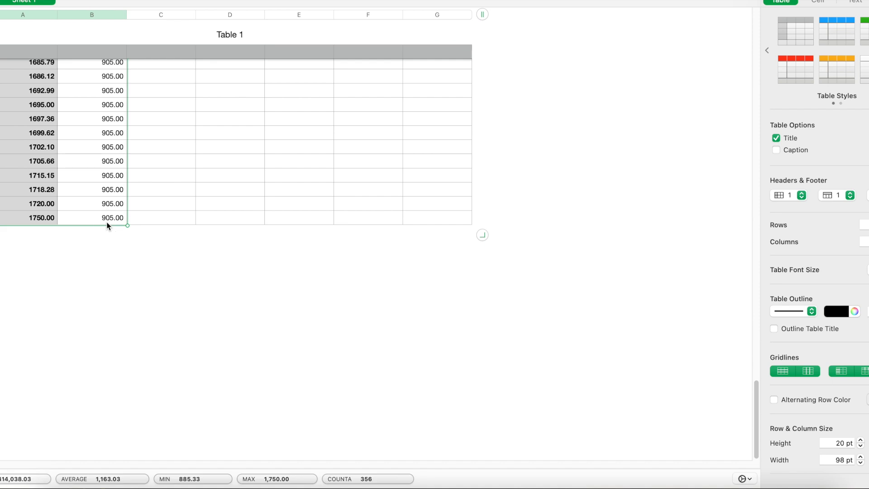
pyautogui.rightClick(106, 222)
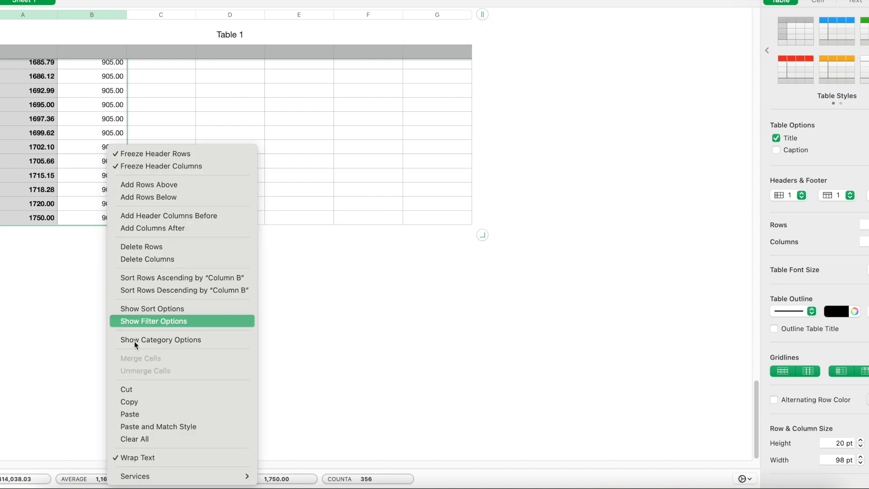
pyautogui.click(125, 402)
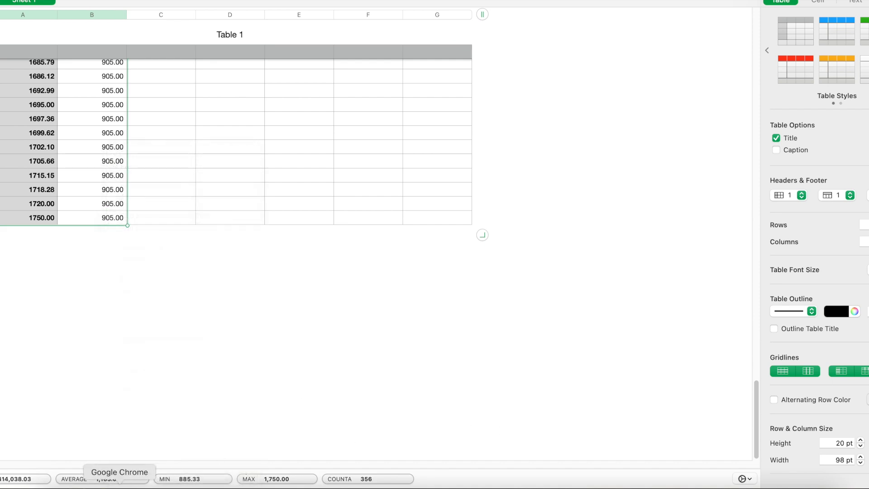
# Step: Return to the PipeEng page in Google Chrome, paste the copied values as ground surface data and load them to the calculation
pyautogui.click(121, 479)
pyautogui.click(187, 370)
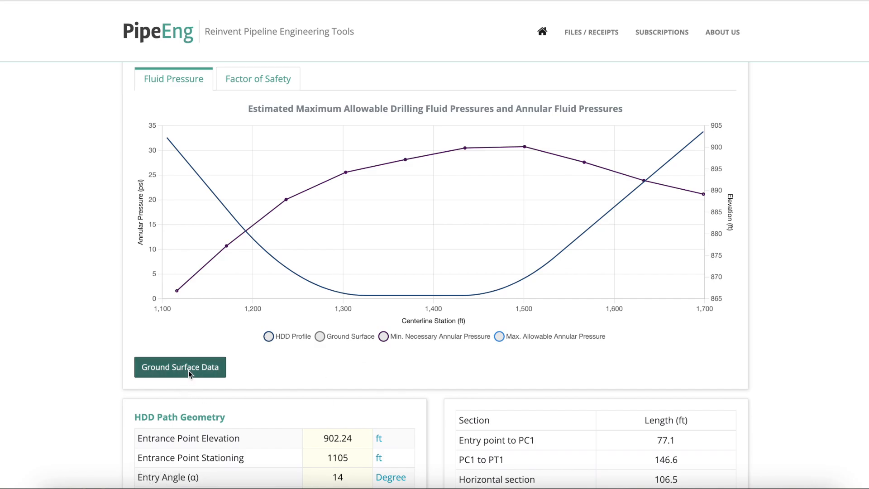
pyautogui.click(378, 138)
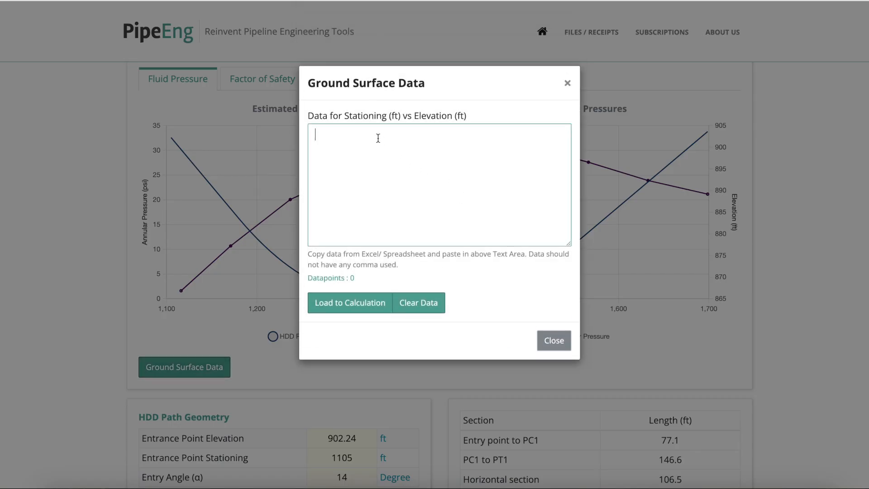
pyautogui.press('super+v')
pyautogui.click(356, 305)
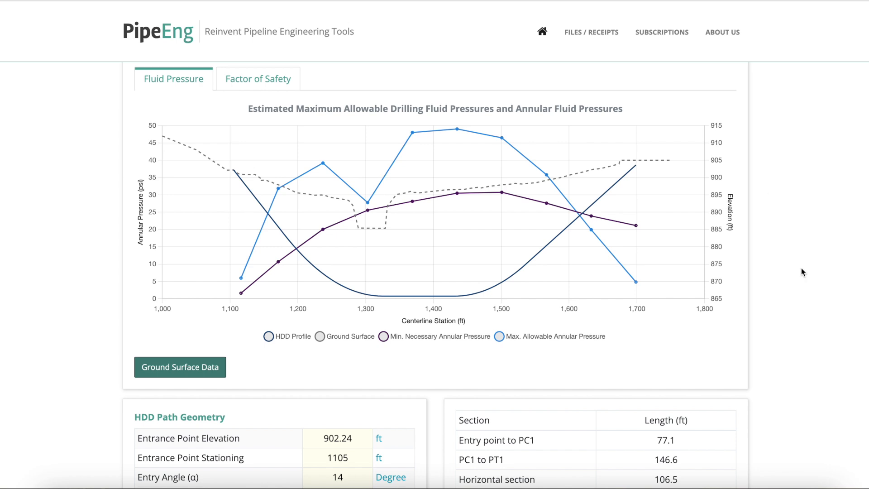
# Step: Examine the HDD path geometry inputs and section lengths, and compare them with the drill profile on the chart
pyautogui.scroll(-1, 780, 247)
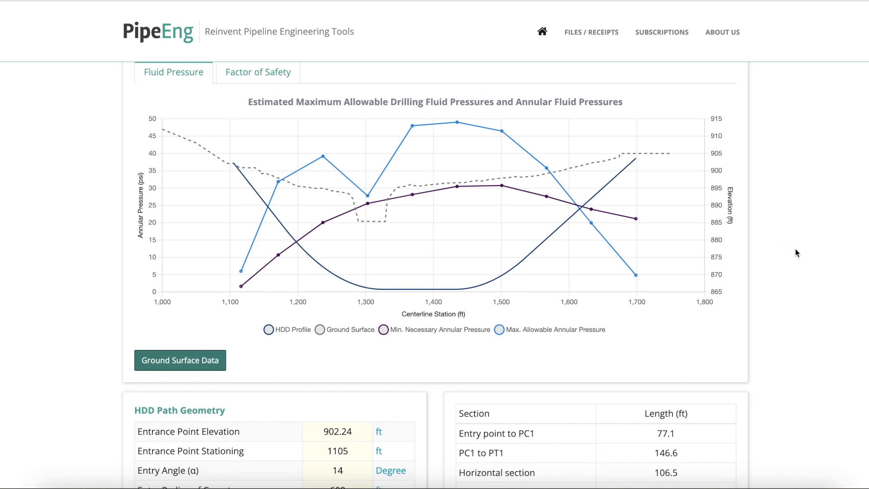
pyautogui.scroll(-6, 788, 261)
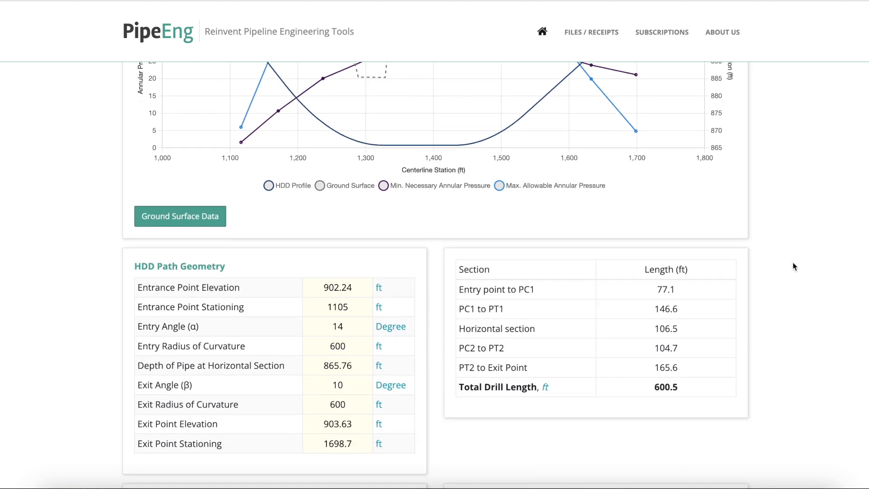
pyautogui.scroll(1, 793, 263)
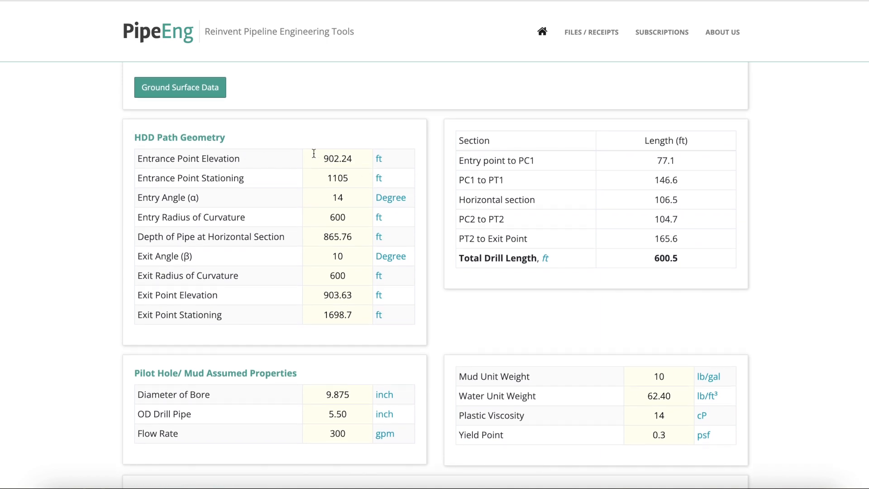
pyautogui.scroll(1, 370, 177)
pyautogui.scroll(1, 371, 175)
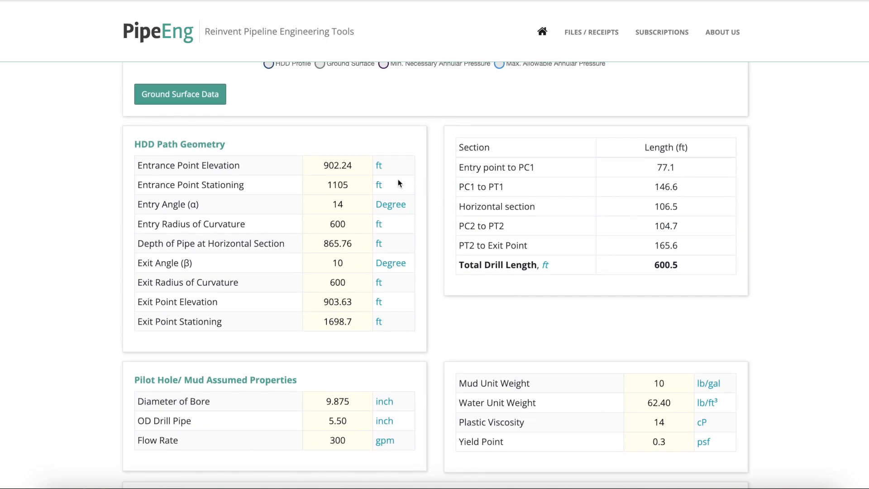
pyautogui.scroll(1, 402, 181)
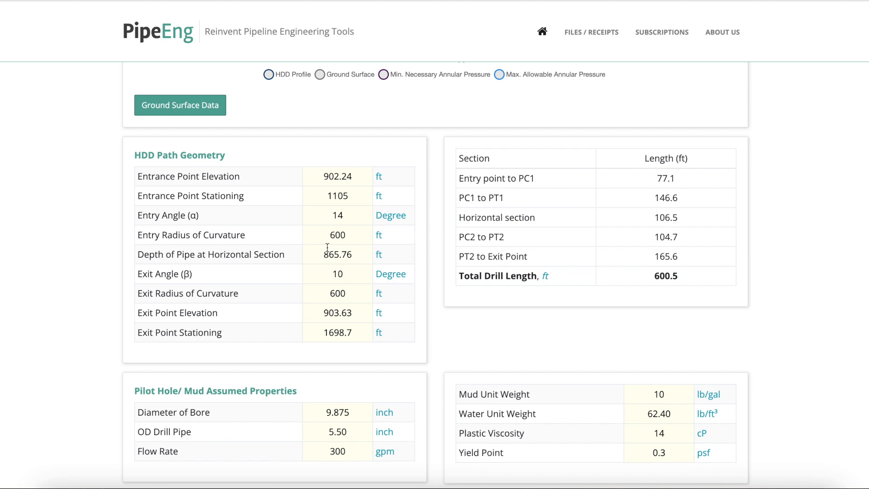
pyautogui.scroll(10, 335, 249)
pyautogui.scroll(-3, 346, 252)
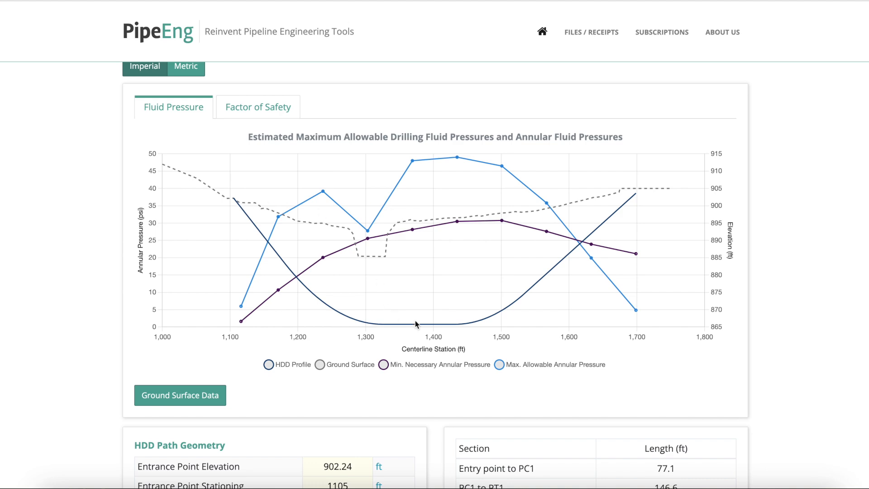
# Step: Compare the entry and exit geometry inputs and drill section lengths with the profile and pressure curves on the chart
pyautogui.scroll(-12, 435, 321)
pyautogui.scroll(2, 394, 262)
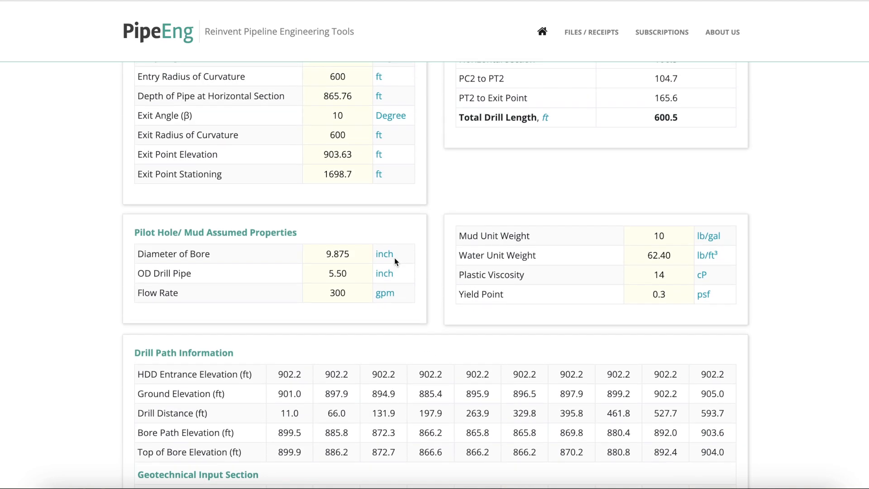
pyautogui.scroll(6, 395, 262)
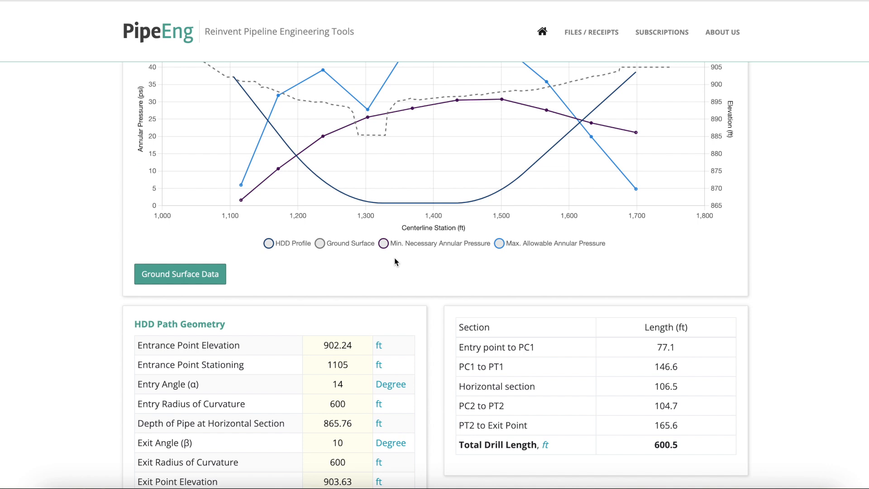
pyautogui.scroll(-1, 307, 411)
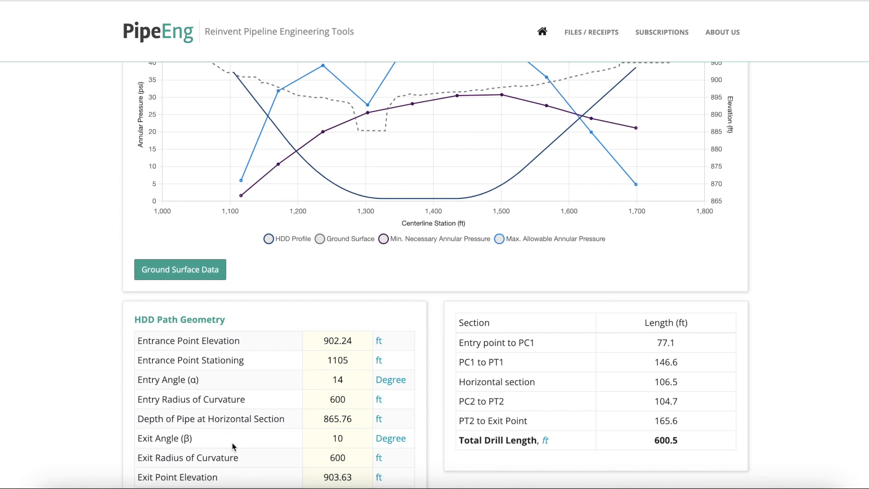
pyautogui.scroll(-2, 199, 438)
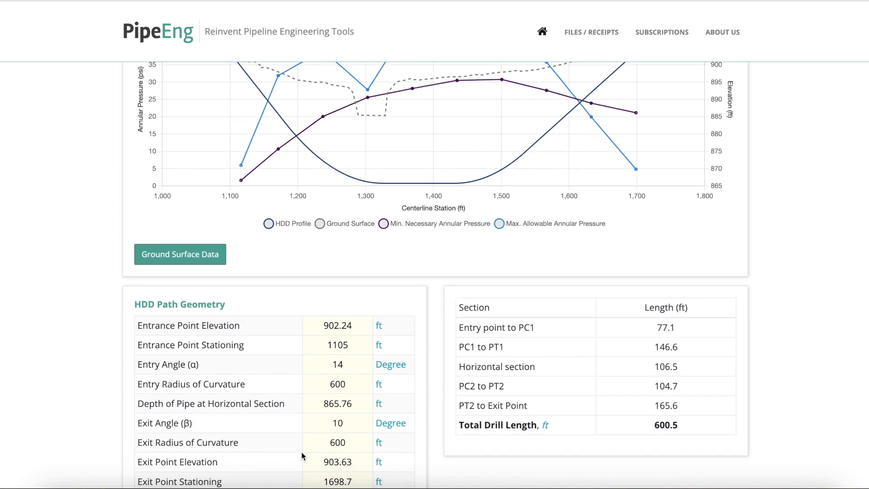
pyautogui.scroll(-1, 227, 456)
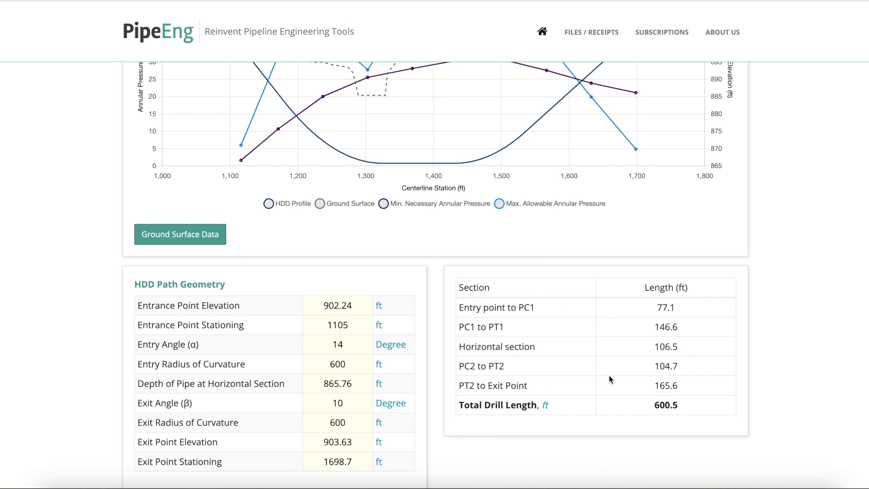
pyautogui.scroll(2, 625, 306)
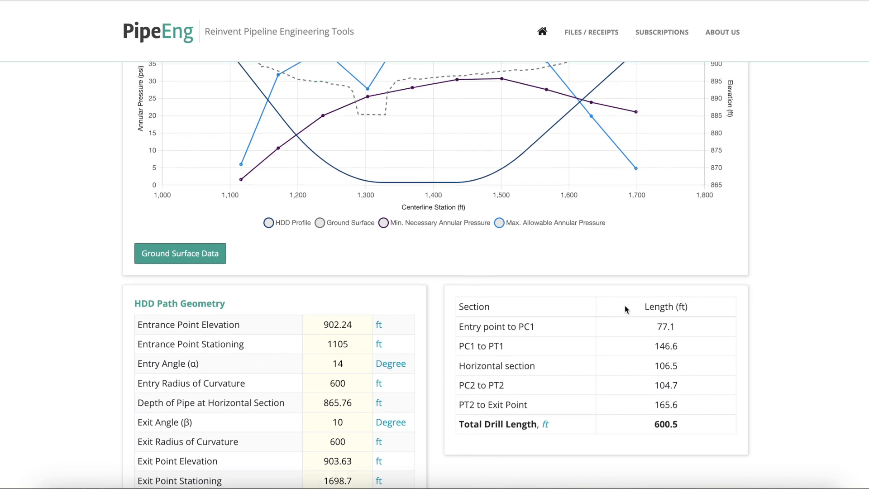
pyautogui.scroll(3, 265, 155)
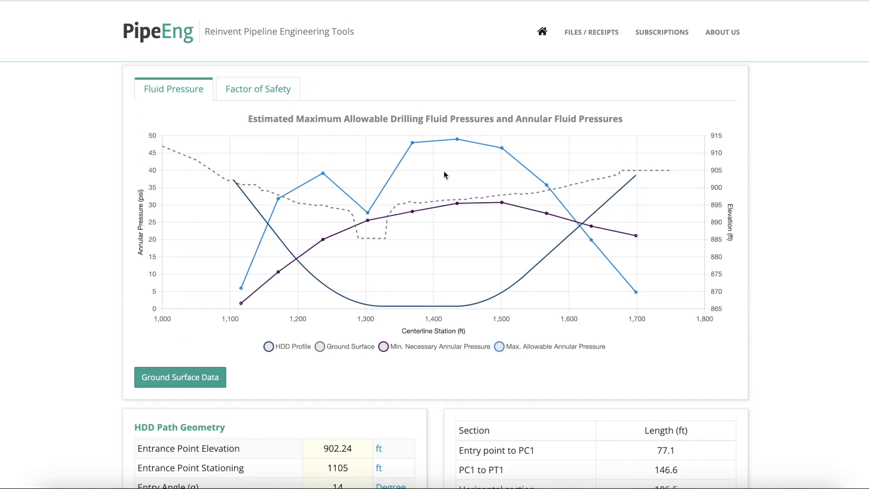
pyautogui.scroll(-2, 393, 281)
pyautogui.scroll(-5, 371, 342)
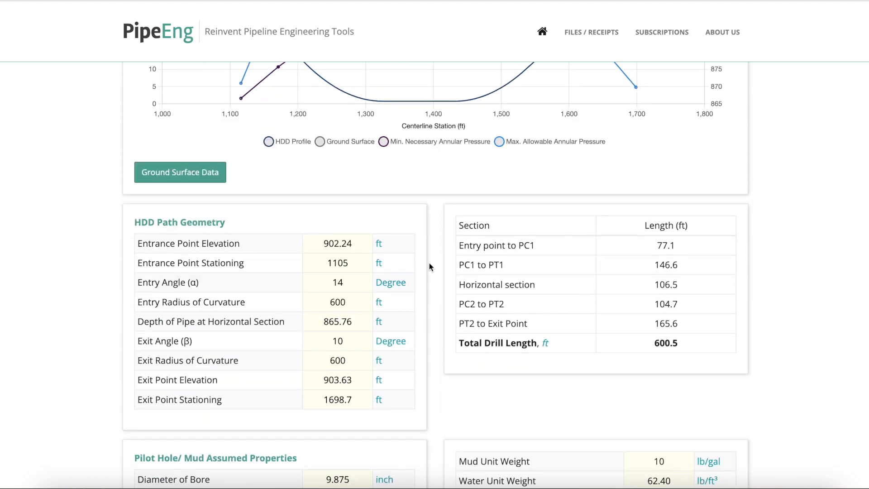
pyautogui.scroll(3, 453, 295)
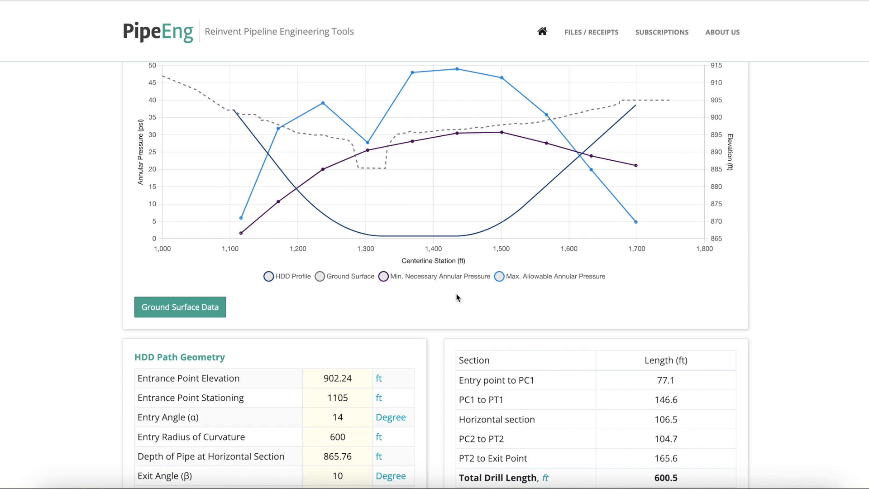
pyautogui.scroll(-1, 458, 298)
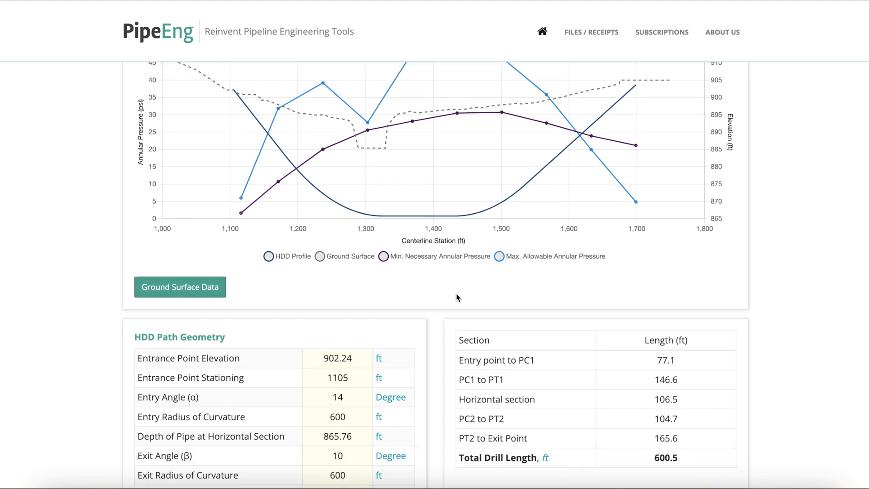
pyautogui.scroll(-3, 457, 297)
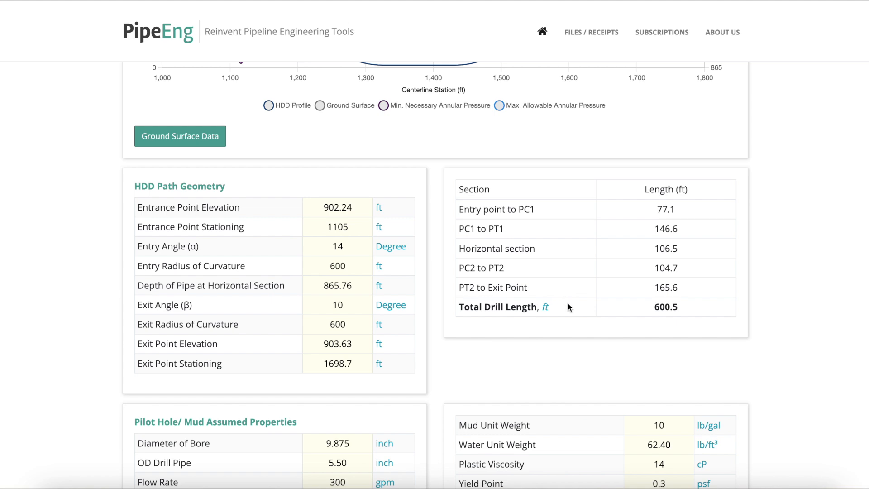
# Step: Review the pilot hole and mud properties and the drill path information rows from HDD entrance elevation to top of bore elevation
pyautogui.scroll(-1, 568, 307)
pyautogui.scroll(-5, 569, 307)
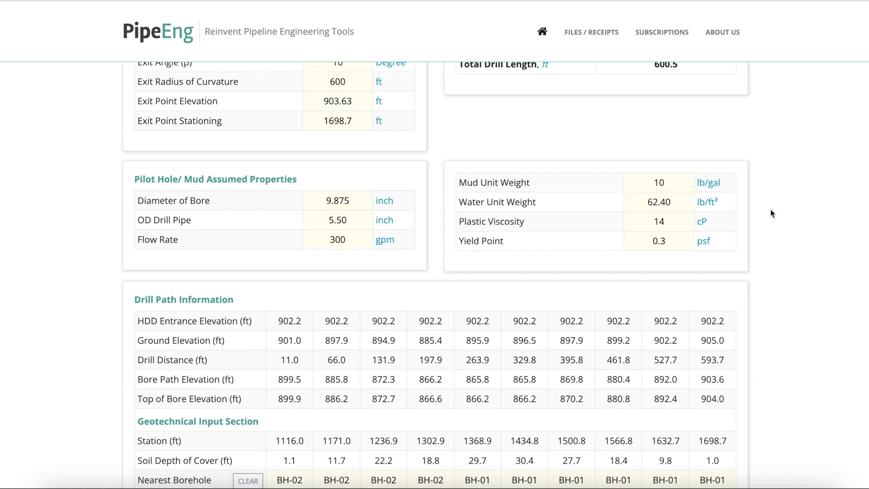
pyautogui.scroll(-3, 771, 216)
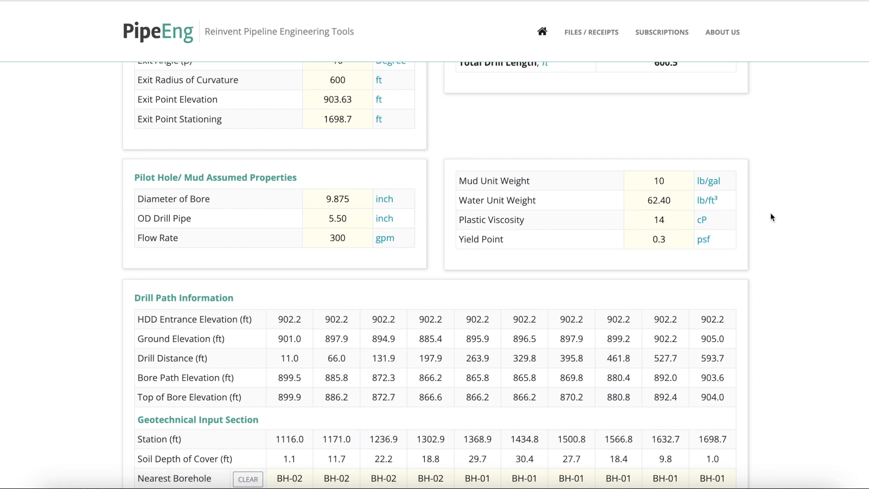
pyautogui.scroll(-1, 770, 216)
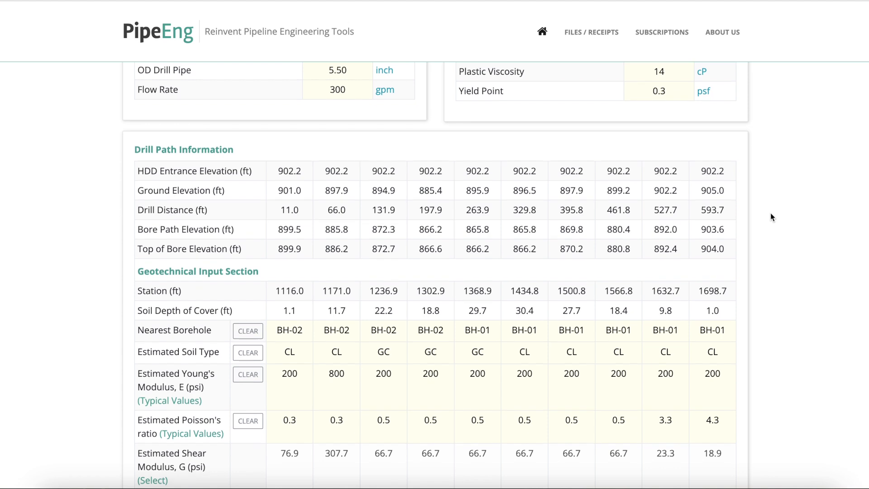
pyautogui.scroll(-2, 771, 216)
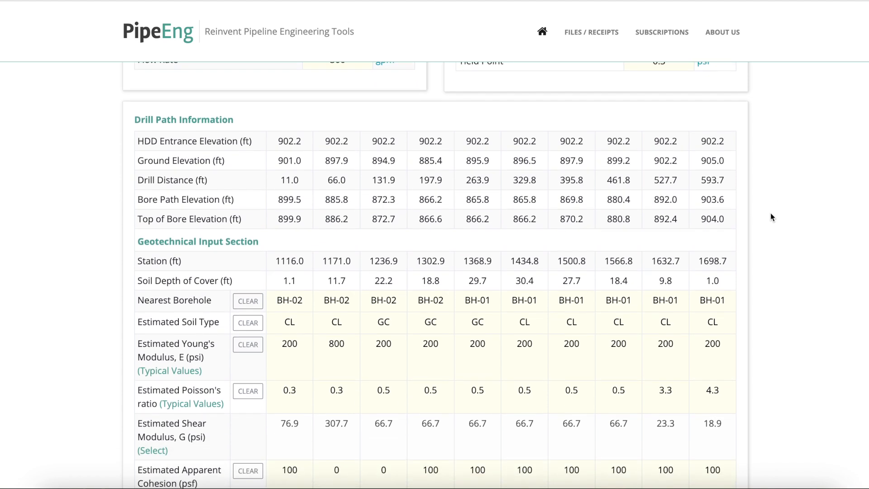
pyautogui.scroll(-1, 772, 217)
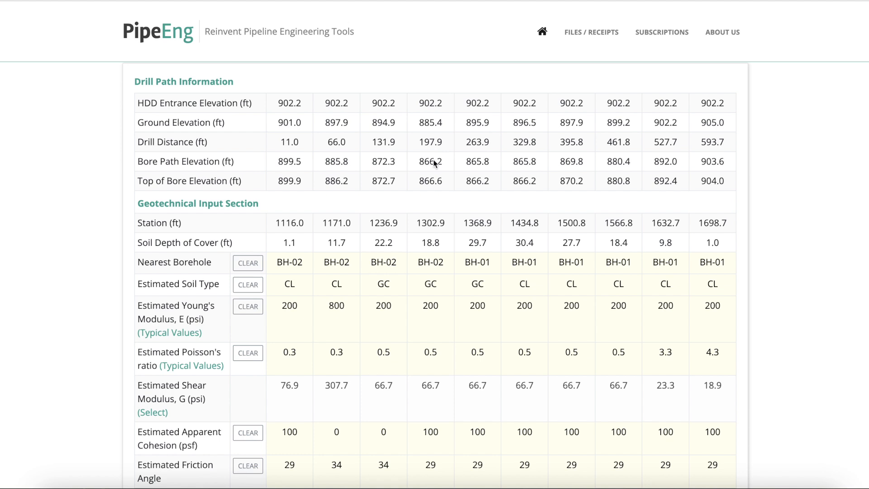
pyautogui.scroll(-1, 685, 243)
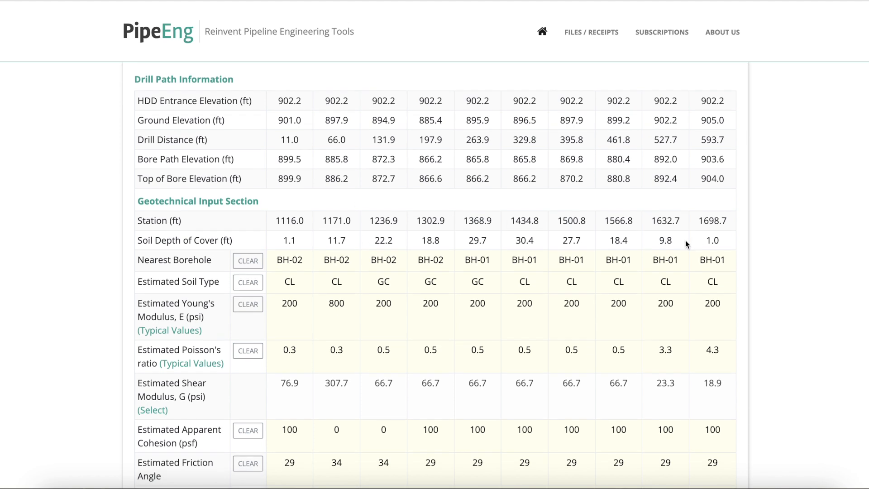
pyautogui.scroll(-1, 685, 240)
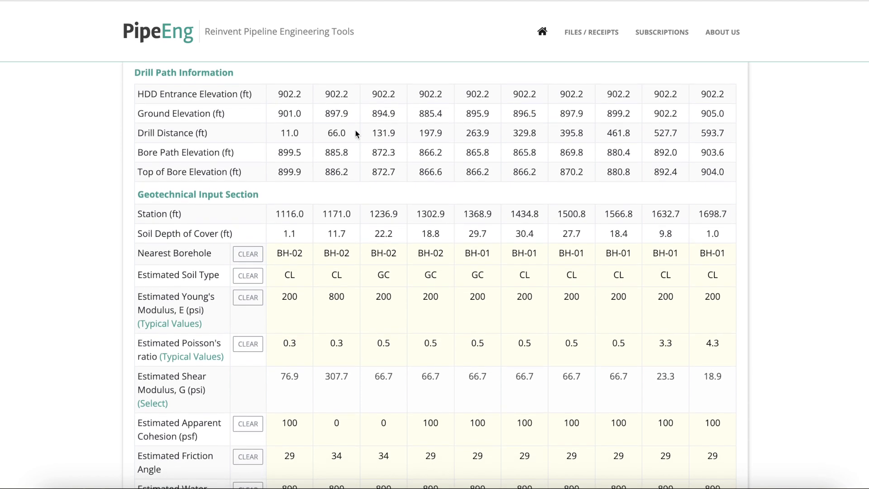
pyautogui.moveTo(136, 93); pyautogui.dragTo(715, 172)
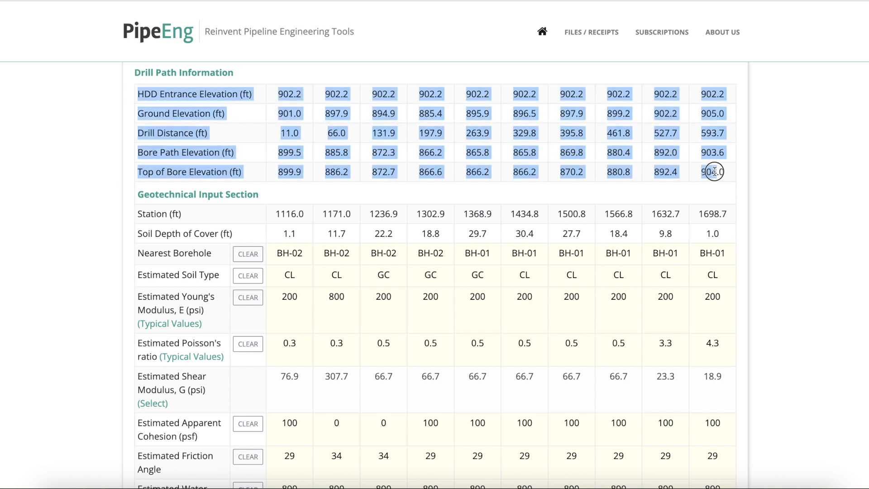
pyautogui.click(674, 168)
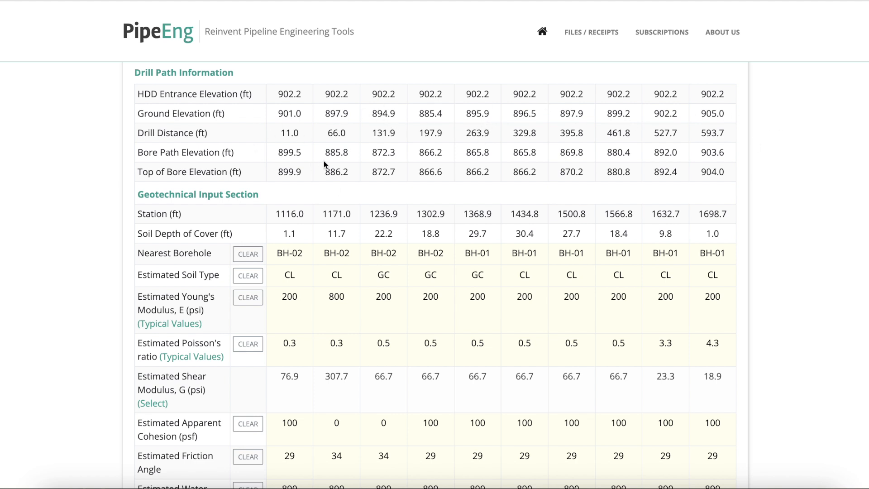
# Step: Examine the geotechnical input rows for each station, from nearest borehole and soil type down to unit weight
pyautogui.scroll(-1, 399, 178)
pyautogui.scroll(2, 398, 179)
pyautogui.scroll(1, 398, 178)
pyautogui.scroll(-6, 398, 178)
pyautogui.scroll(1, 398, 179)
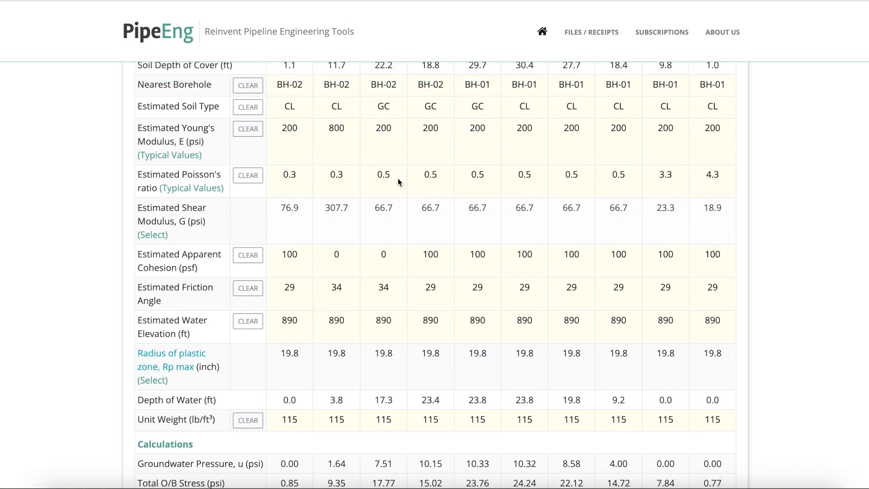
pyautogui.scroll(1, 397, 179)
pyautogui.scroll(4, 396, 177)
pyautogui.moveTo(132, 185); pyautogui.dragTo(230, 181)
pyautogui.click(230, 181)
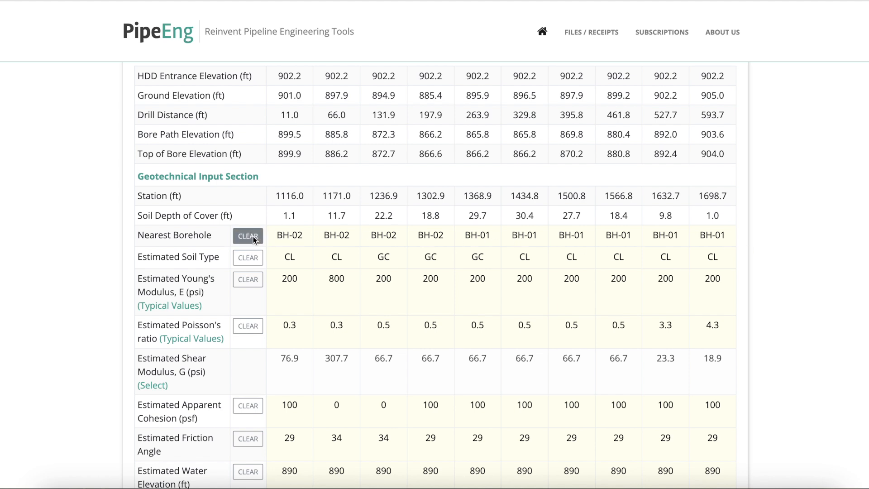
# Step: Clear the nearest borehole row and enter B-1 for stations 1116.0, 1171.0 and 1236.9
pyautogui.moveTo(275, 236); pyautogui.dragTo(316, 238)
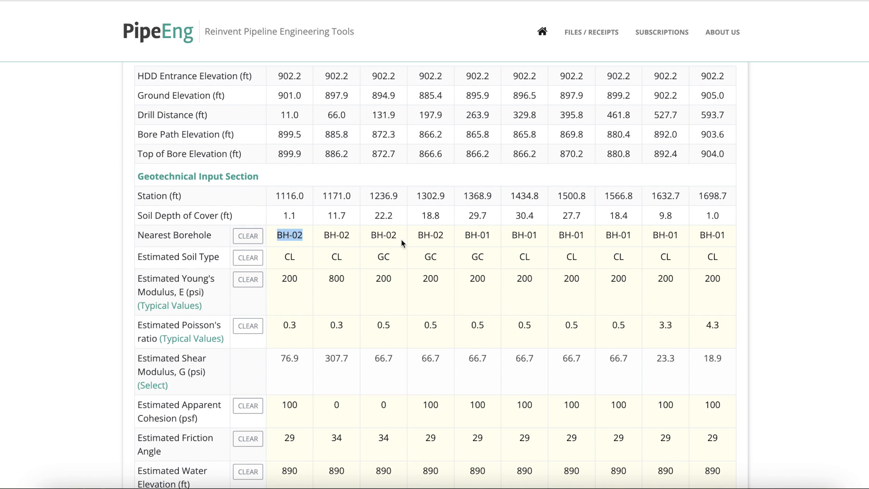
pyautogui.click(244, 237)
pyautogui.click(290, 235)
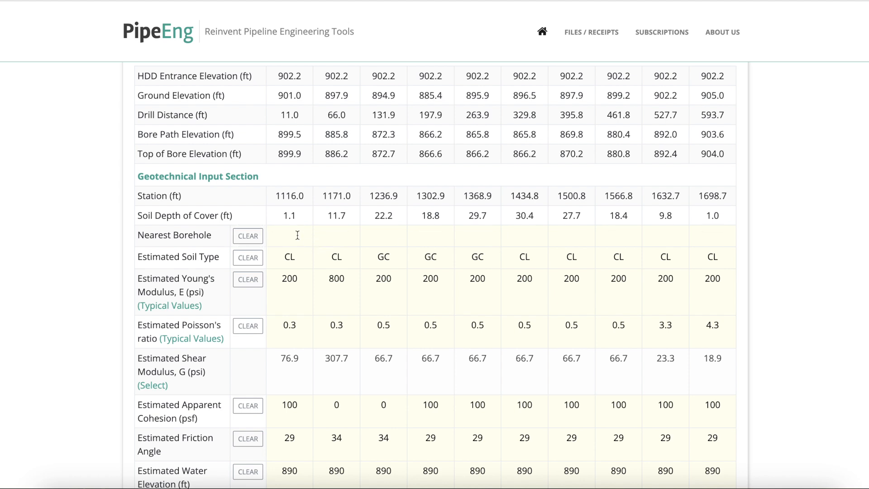
pyautogui.write('B-')
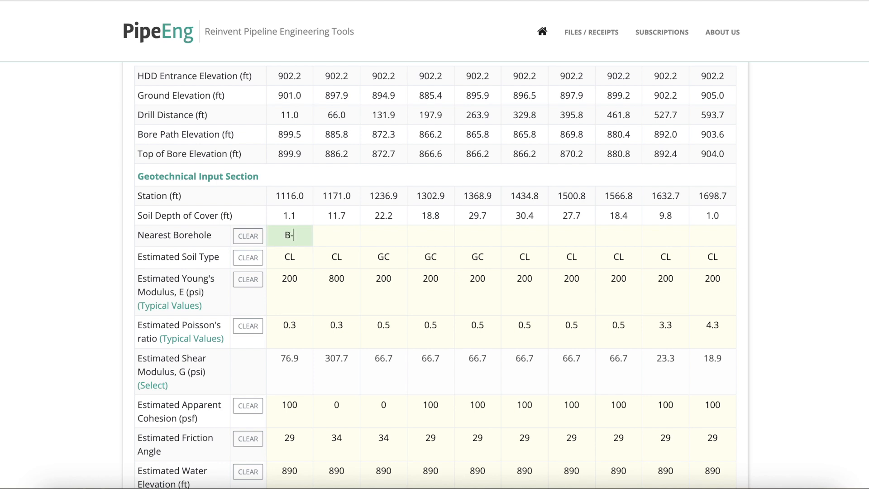
pyautogui.write('1')
pyautogui.write('B')
pyautogui.write('-')
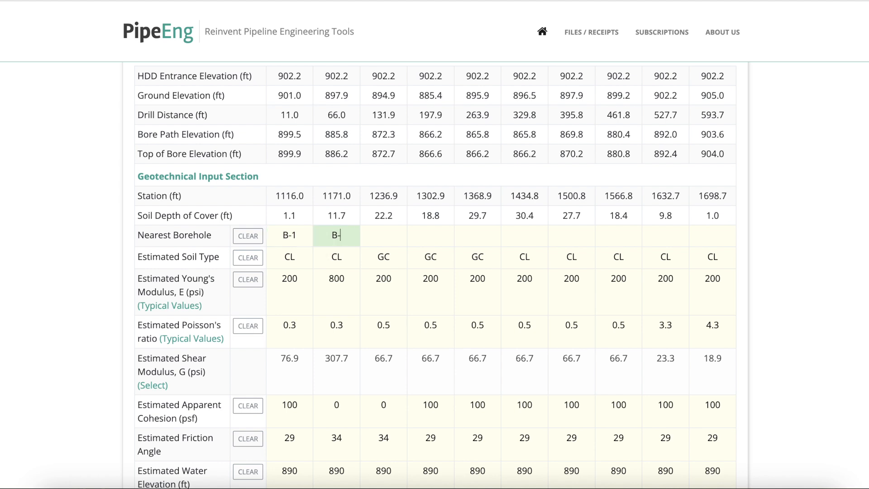
pyautogui.write('1')
pyautogui.click(388, 237)
pyautogui.write('B-1')
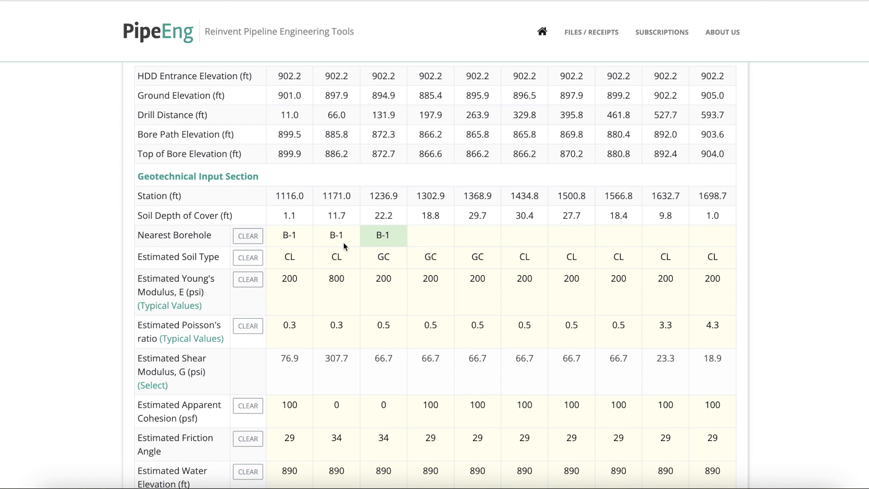
pyautogui.click(430, 238)
# Step: Consult the typical Young's modulus values by soil type from USACE EM1110-1-1904 and close the reference table
pyautogui.click(395, 255)
pyautogui.scroll(-1, 505, 248)
pyautogui.click(303, 257)
pyautogui.scroll(-1, 303, 257)
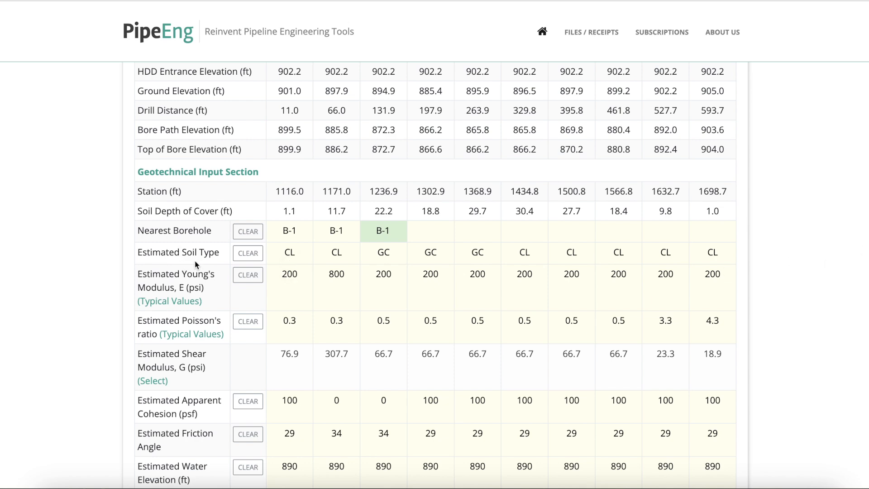
pyautogui.scroll(-2, 274, 247)
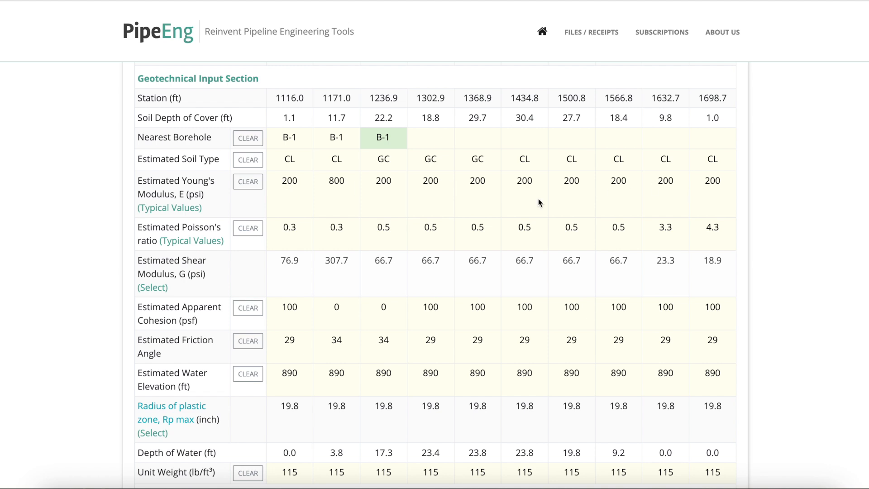
pyautogui.click(188, 211)
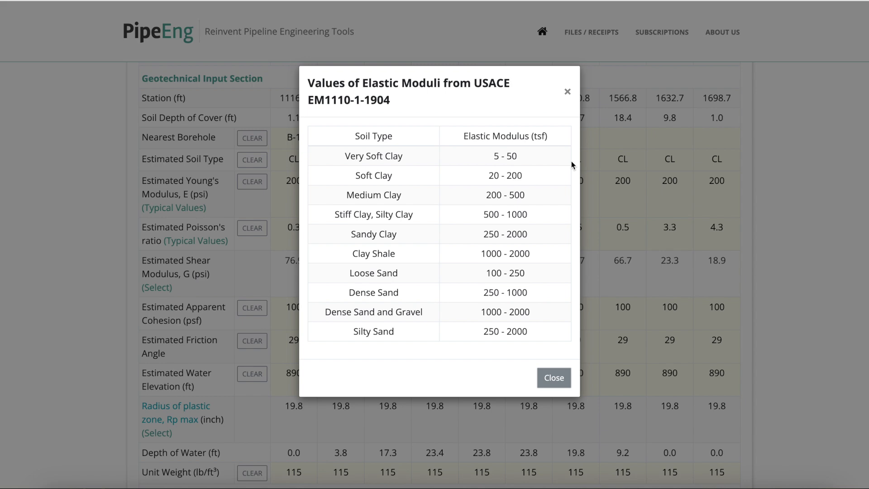
pyautogui.click(567, 92)
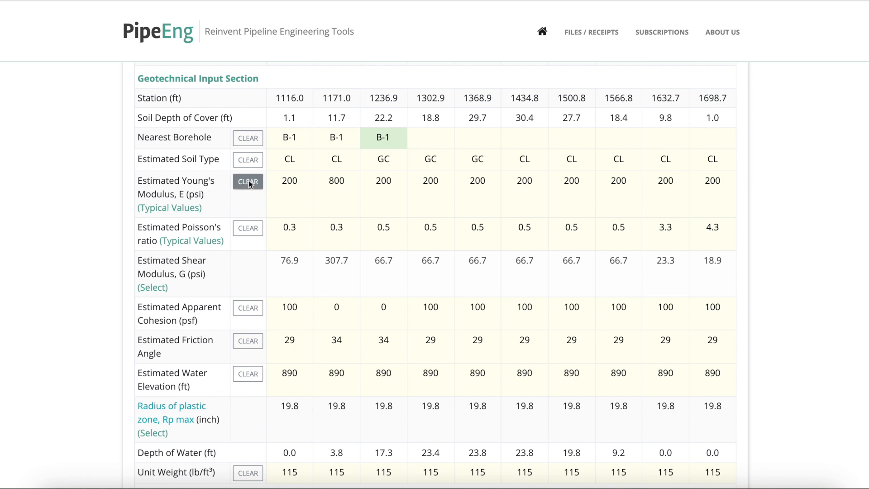
pyautogui.click(178, 209)
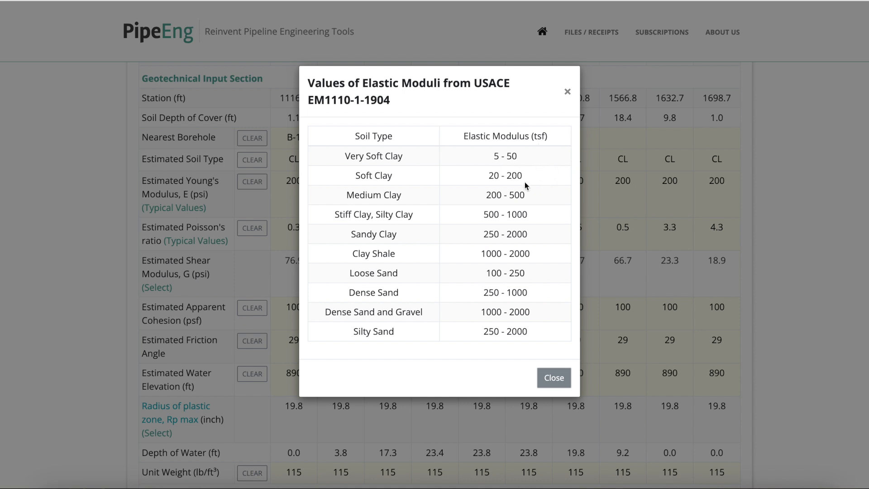
pyautogui.click(568, 92)
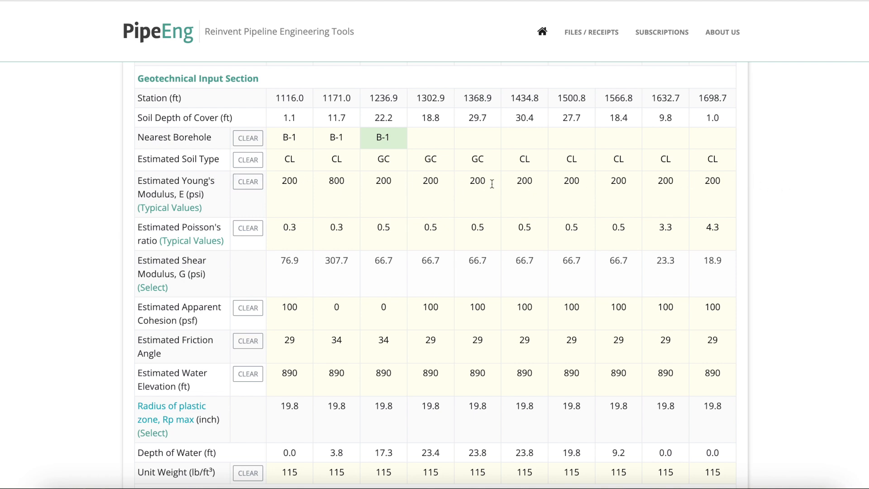
# Step: Set the estimated Young's modulus at station 1368.9 to 300 psi, and restore it to 200 psi
pyautogui.doubleClick(465, 186)
pyautogui.write('300')
pyautogui.click(432, 181)
pyautogui.click(476, 182)
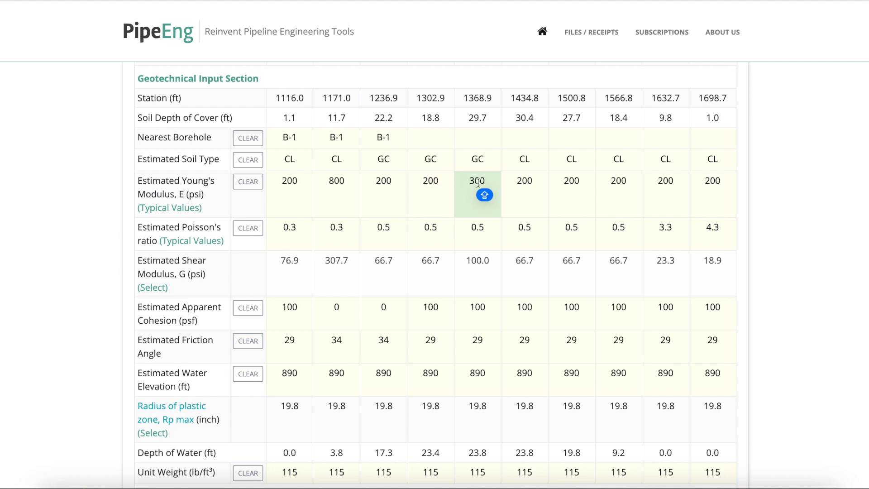
pyautogui.doubleClick(480, 181)
pyautogui.click(479, 181)
pyautogui.write('2')
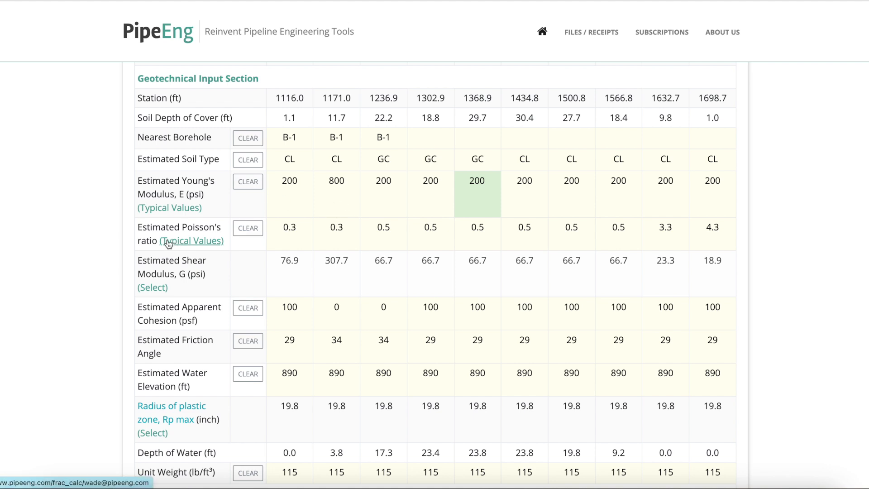
# Step: Consult the typical Poisson's ratio values by soil type from Rowe (2000) and close the reference table
pyautogui.click(337, 231)
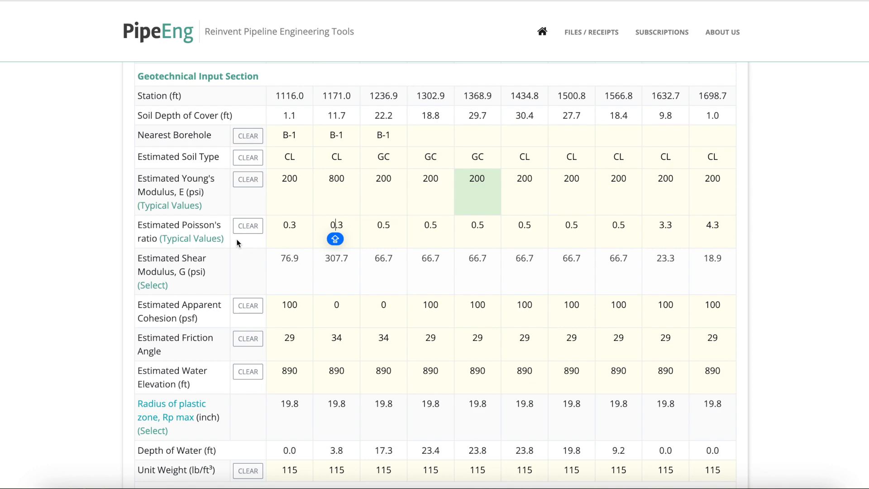
pyautogui.click(204, 239)
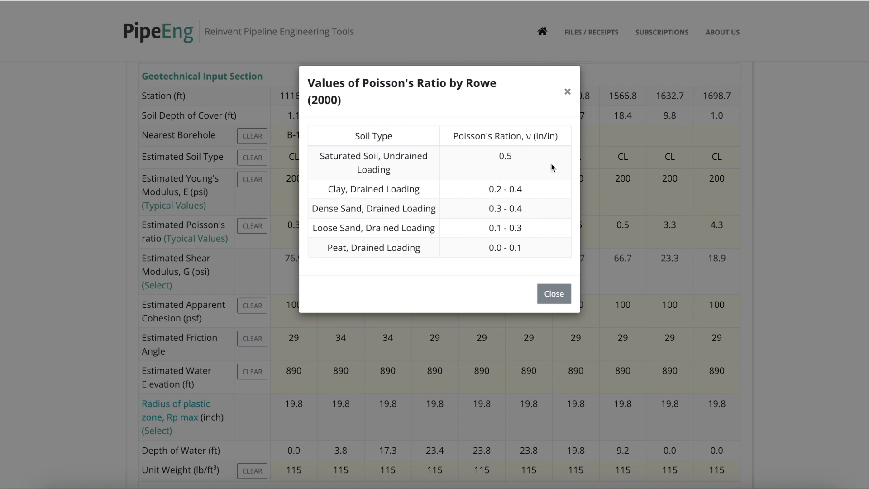
pyautogui.click(569, 93)
pyautogui.click(189, 239)
pyautogui.click(567, 92)
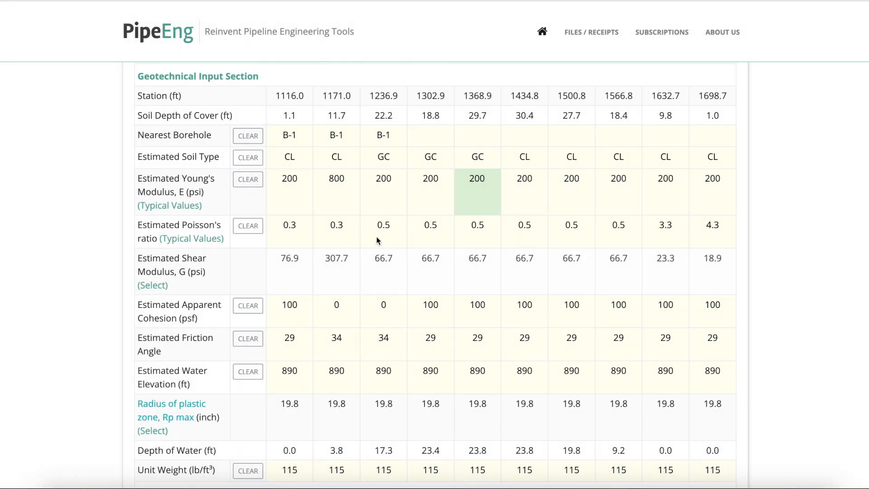
# Step: Switch the estimated shear modulus to User Input Values, and restore it to Calculated using Young's Modulus and Poisson's Ratio
pyautogui.scroll(-1, 243, 267)
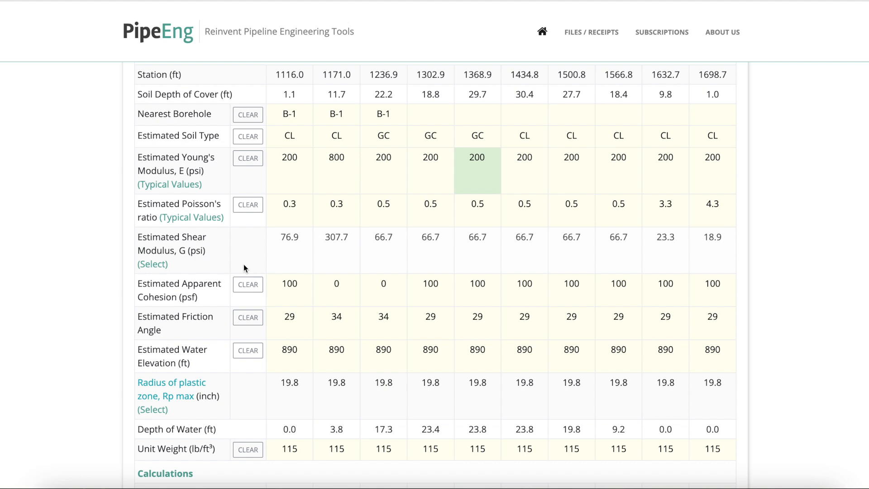
pyautogui.scroll(-3, 178, 248)
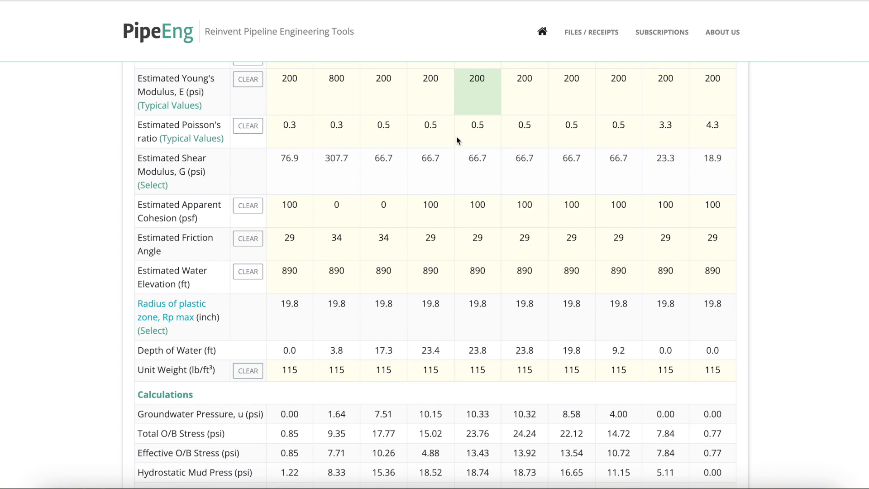
pyautogui.click(158, 185)
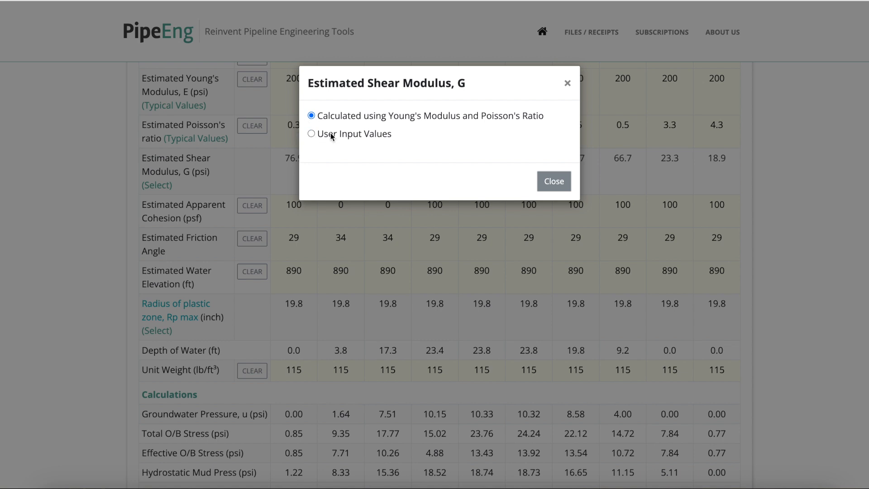
pyautogui.click(312, 134)
pyautogui.click(555, 181)
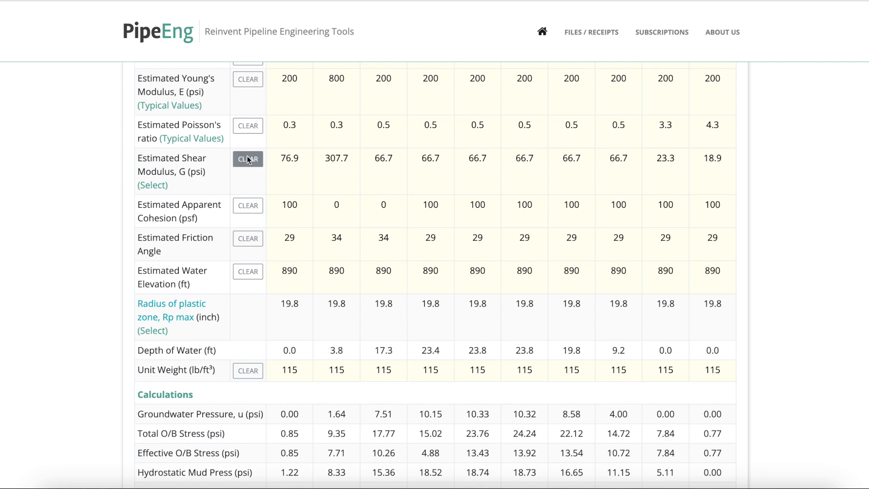
pyautogui.click(157, 185)
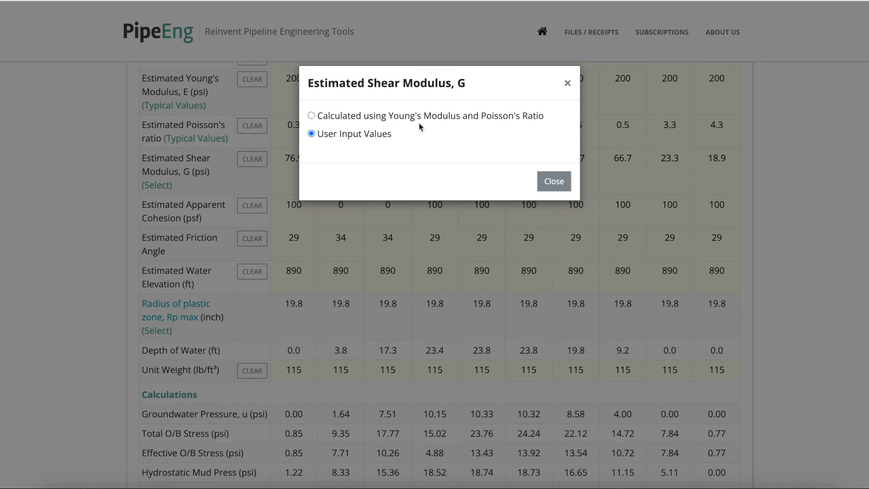
pyautogui.click(311, 116)
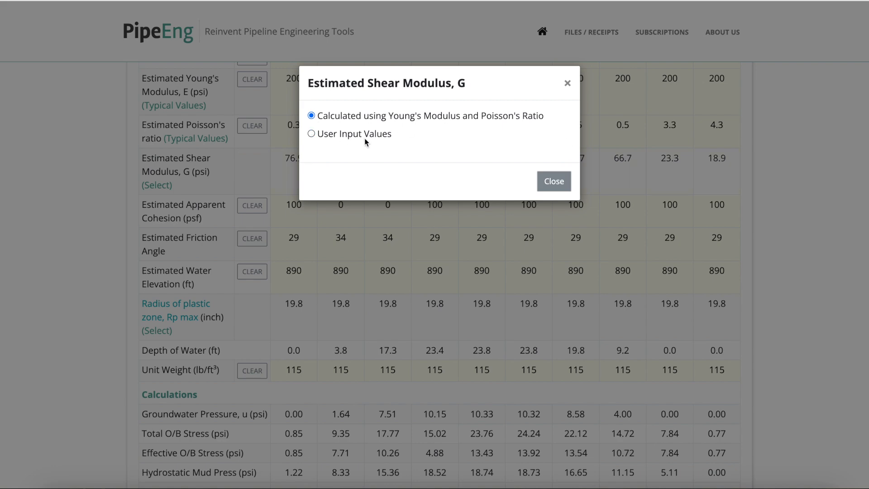
pyautogui.click(546, 181)
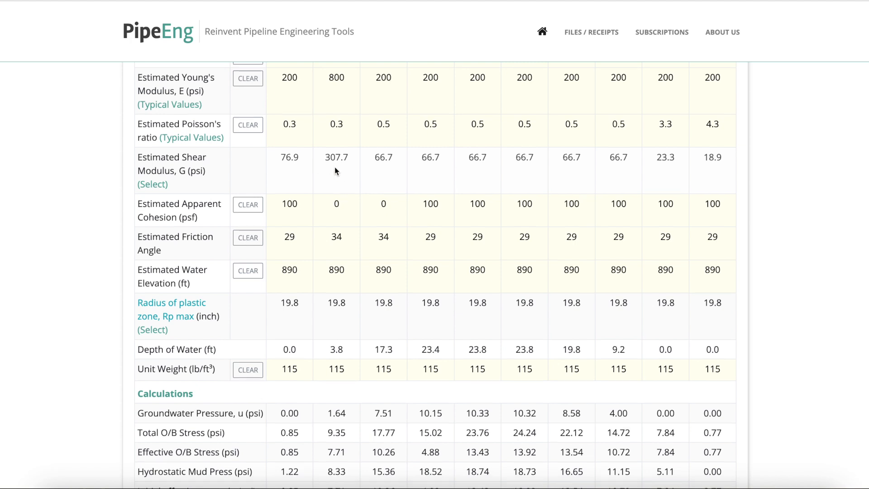
# Step: Examine the apparent cohesion, friction angle and water elevation rows, continuing down to the calculation results
pyautogui.scroll(-1, 335, 167)
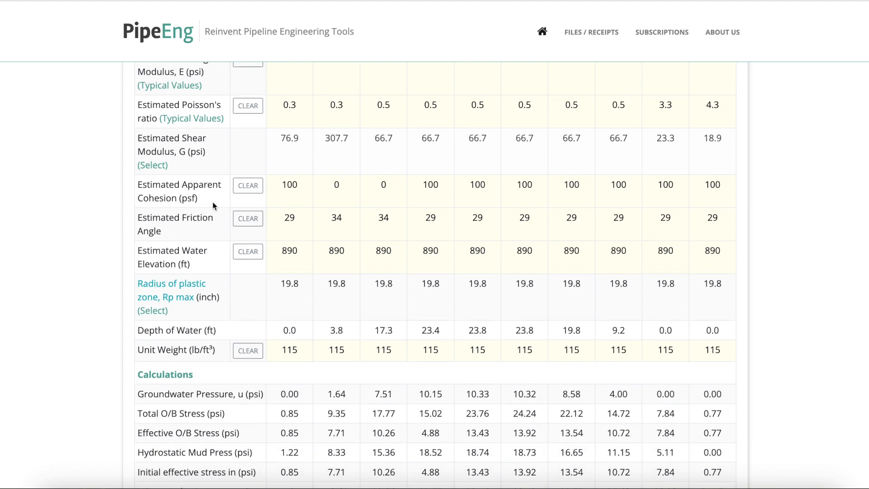
pyautogui.scroll(-1, 611, 197)
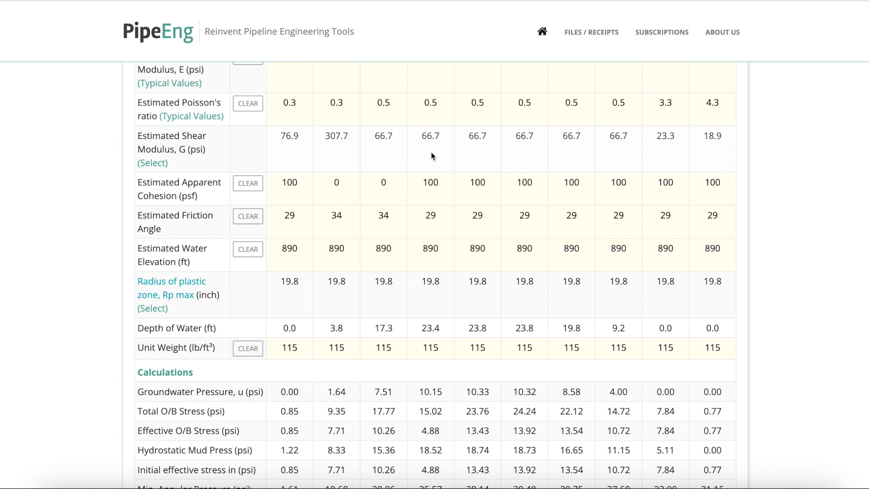
pyautogui.scroll(-1, 343, 212)
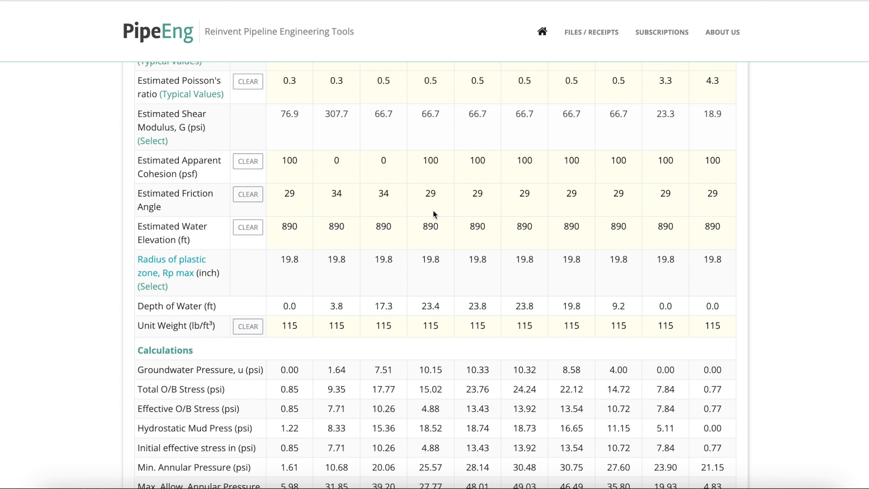
pyautogui.scroll(-1, 433, 211)
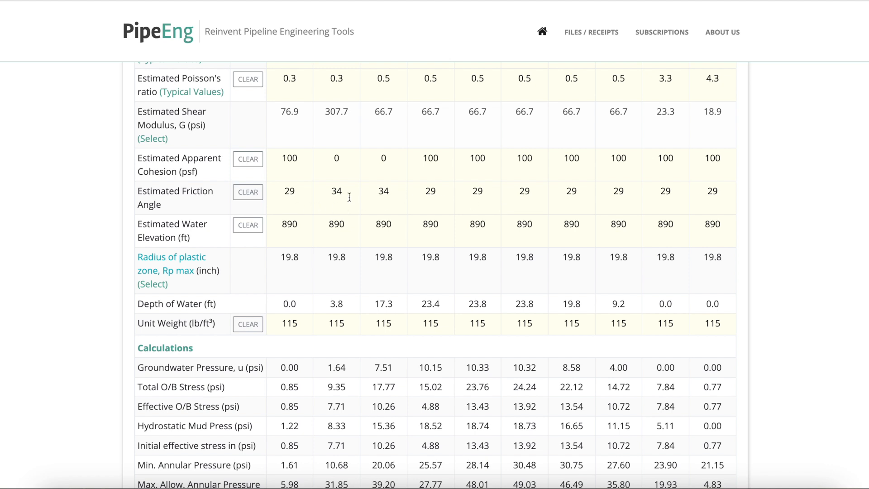
pyautogui.scroll(-1, 349, 197)
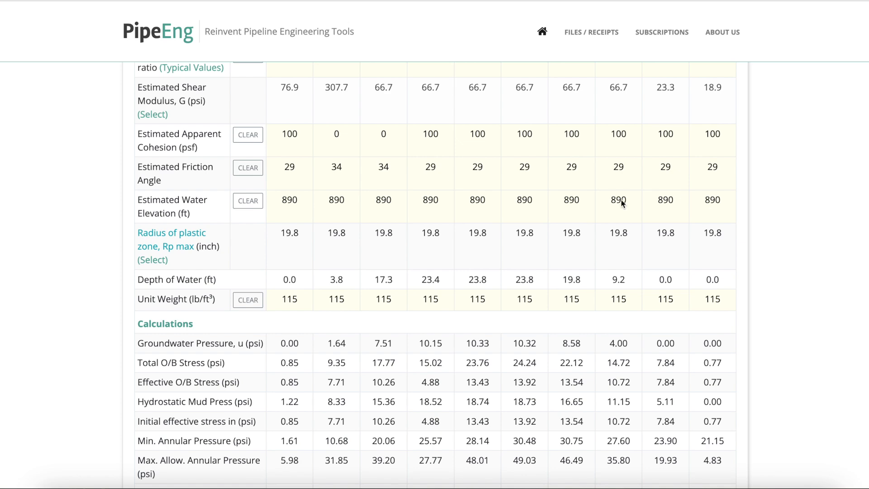
pyautogui.scroll(-5, 384, 182)
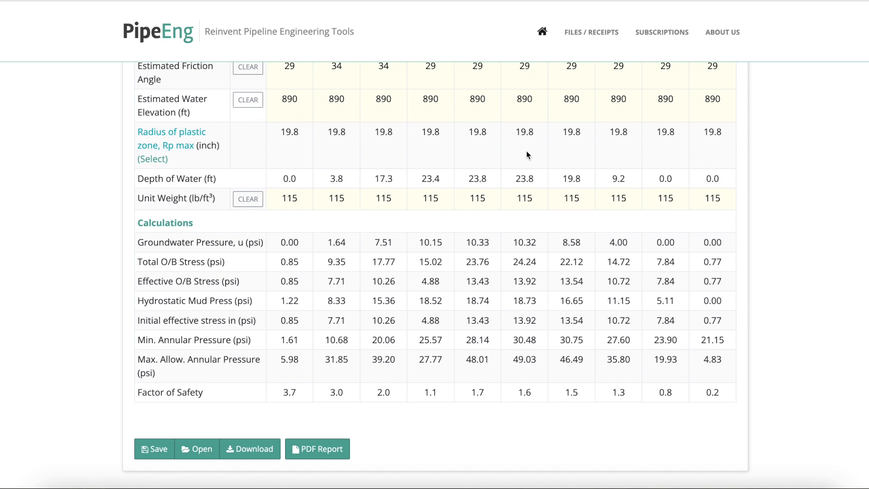
# Step: Enter B-2 as the nearest borehole for station 1302.9
pyautogui.scroll(15, 526, 153)
pyautogui.scroll(-2, 527, 155)
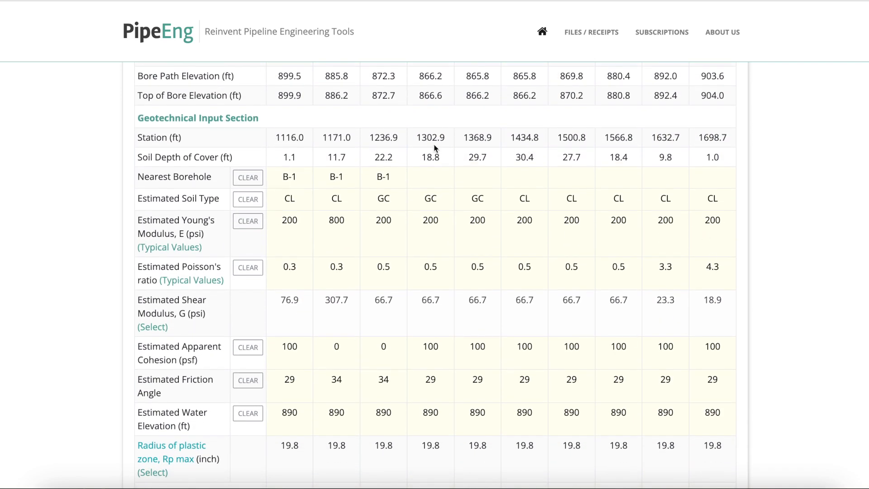
pyautogui.click(432, 175)
pyautogui.write('b-')
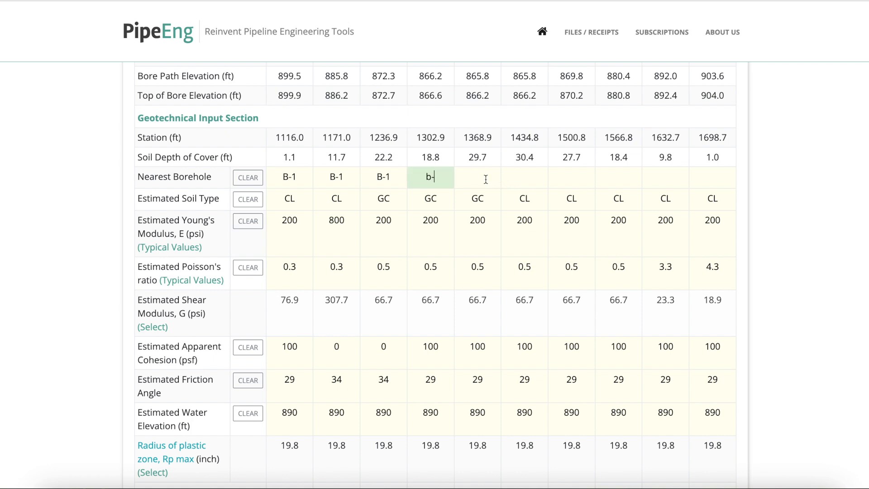
pyautogui.write('2')
pyautogui.click(426, 178)
pyautogui.press('BackSpace')
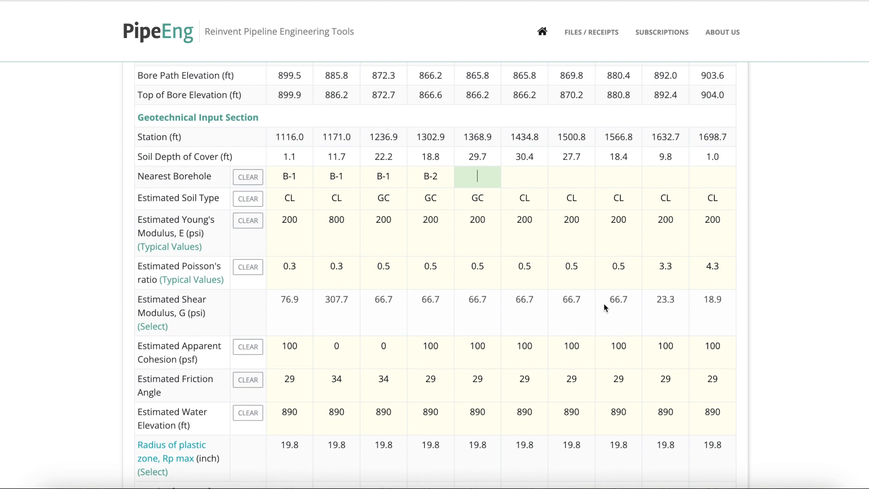
# Step: Review the calculation results and the radius of plastic zone values across all stations
pyautogui.scroll(-1, 607, 303)
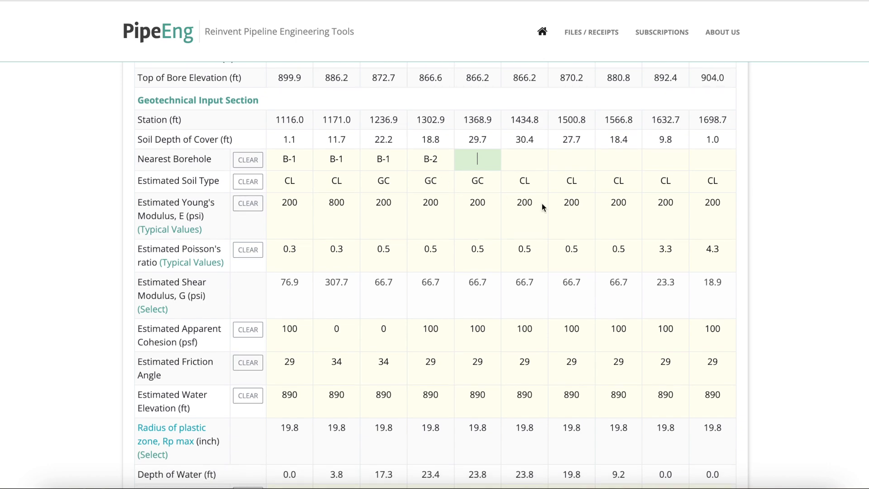
pyautogui.scroll(-8, 599, 231)
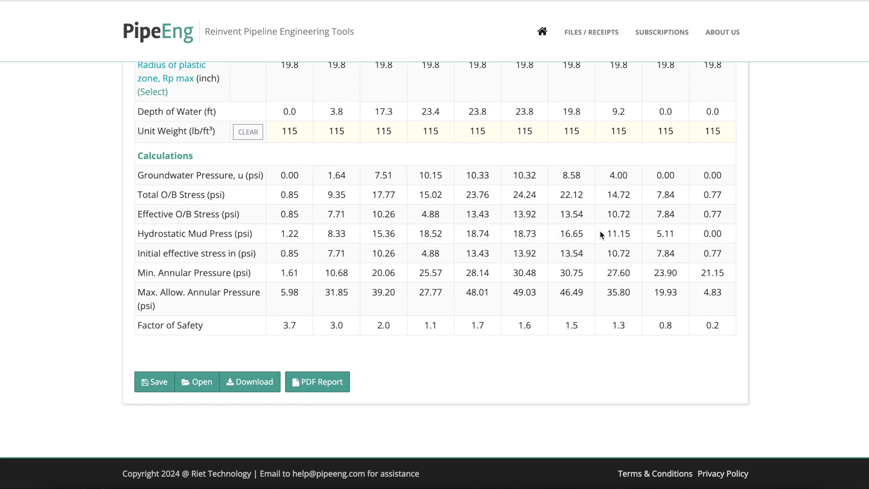
pyautogui.scroll(1, 385, 149)
pyautogui.scroll(1, 385, 149)
pyautogui.scroll(3, 260, 124)
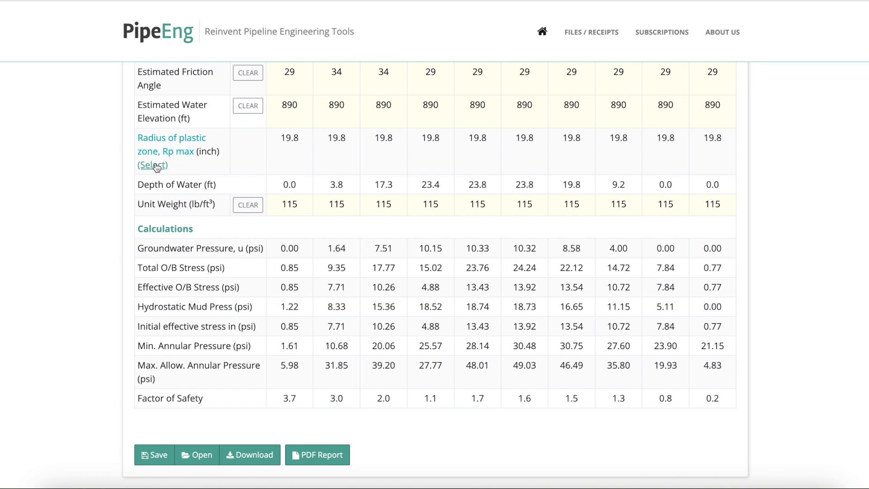
pyautogui.moveTo(279, 137); pyautogui.dragTo(692, 160)
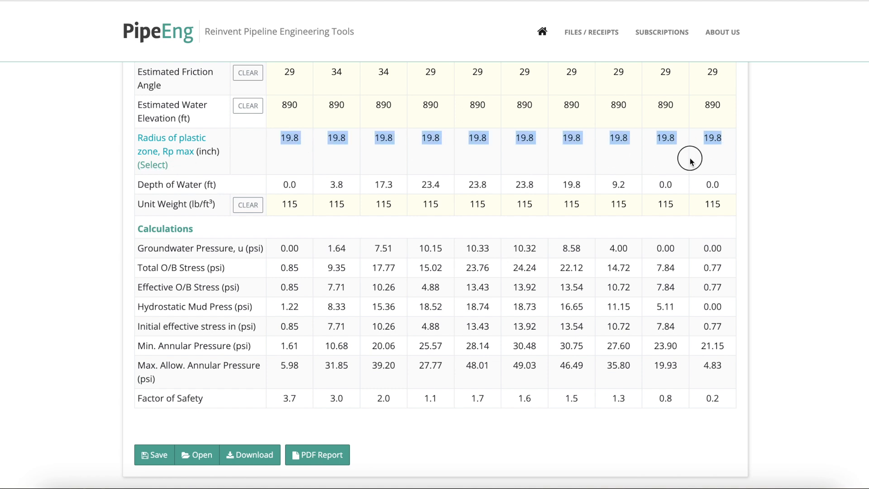
pyautogui.click(691, 161)
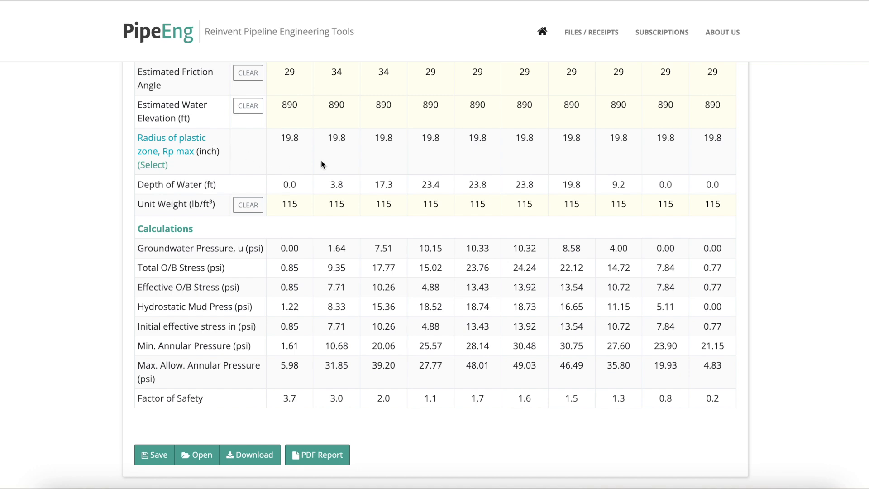
pyautogui.scroll(1, 322, 161)
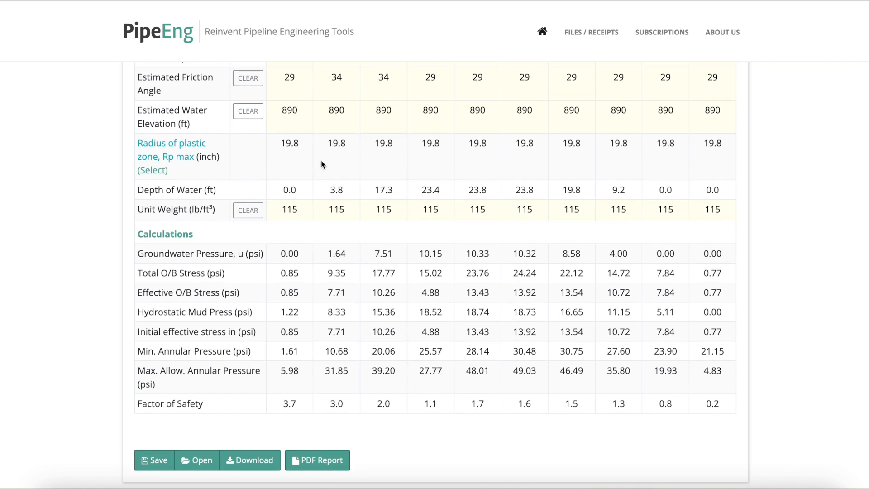
# Step: Switch the plastic zone radius to Rpmax = H without safety factor, and restore Rpmax = 2 x Bore Dia
pyautogui.click(158, 171)
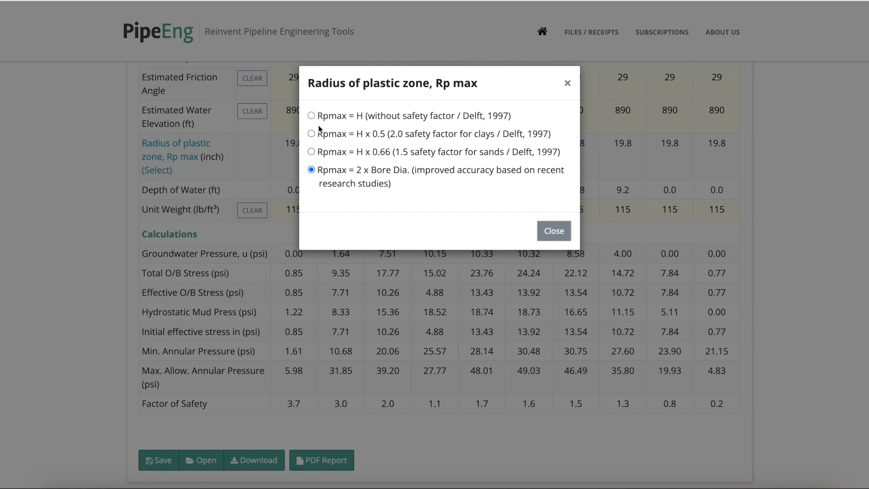
pyautogui.click(342, 122)
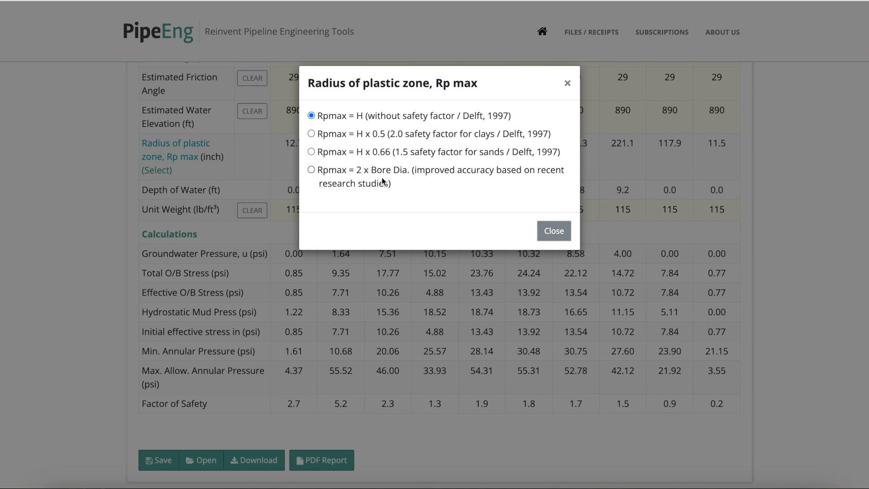
pyautogui.click(312, 171)
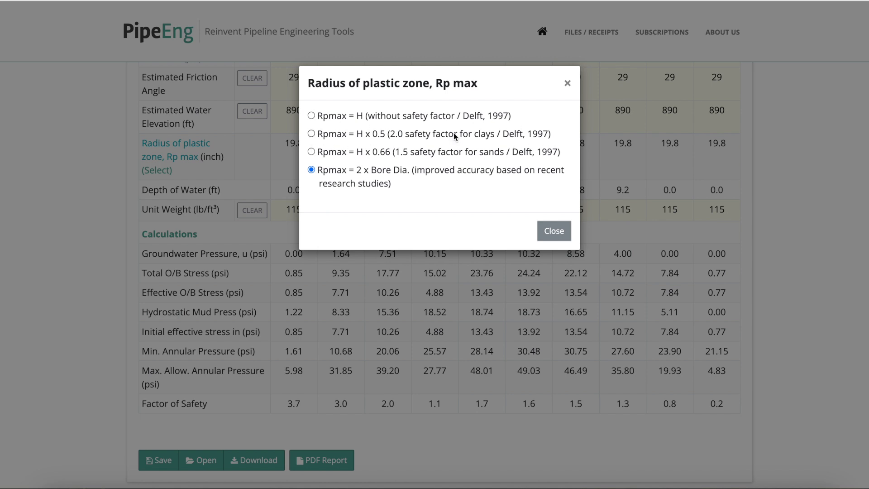
pyautogui.click(555, 226)
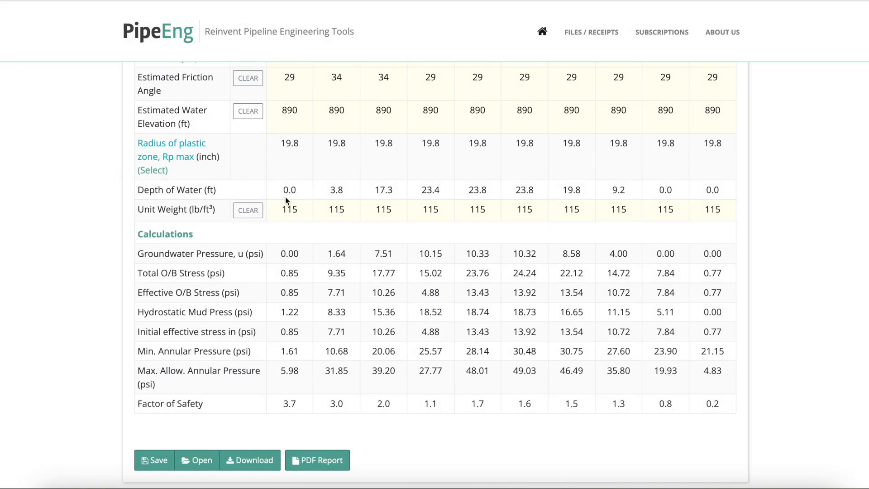
# Step: Examine the radius of plastic zone, unit weight and factor of safety rows across all stations
pyautogui.moveTo(289, 149); pyautogui.dragTo(708, 166)
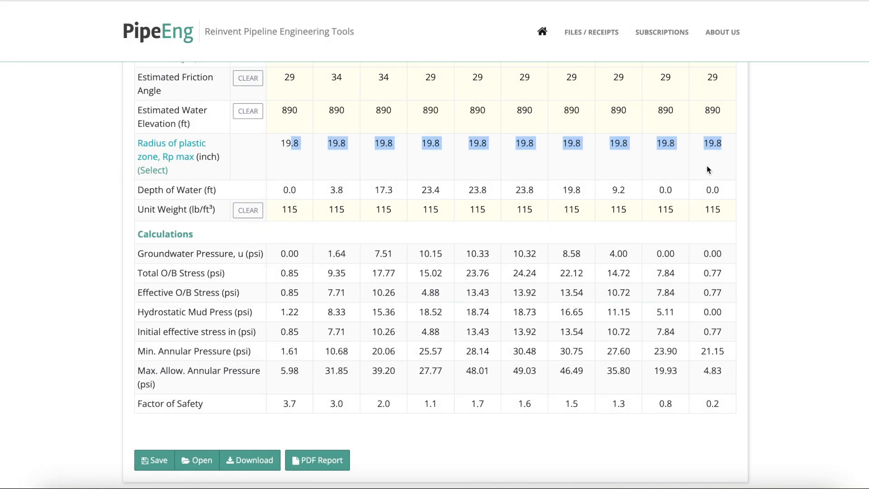
pyautogui.click(707, 167)
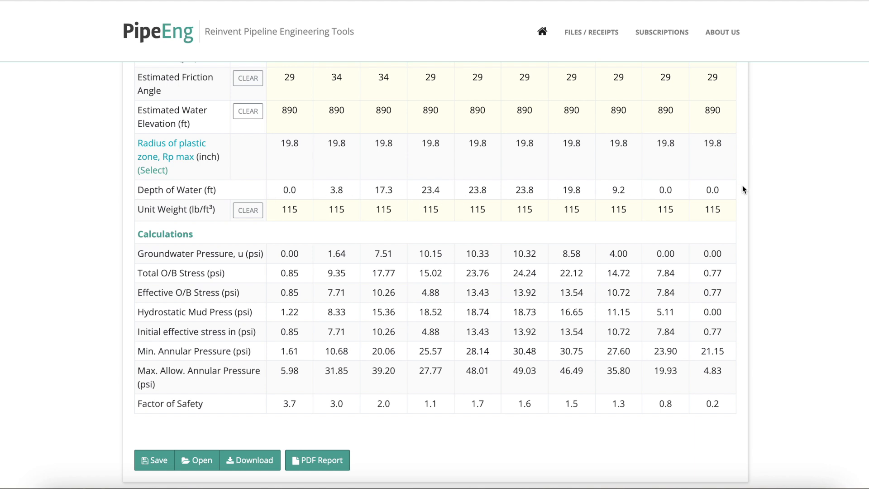
pyautogui.scroll(-1, 245, 182)
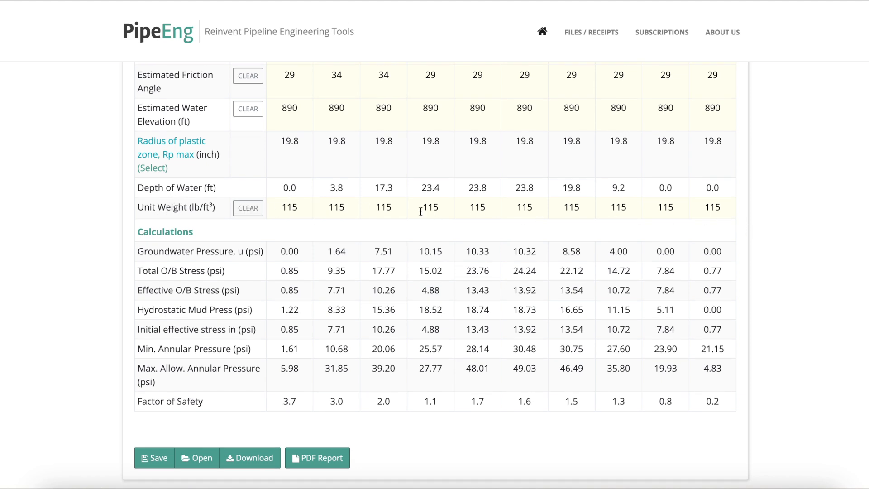
pyautogui.moveTo(286, 210); pyautogui.dragTo(736, 216)
pyautogui.click(717, 208)
pyautogui.scroll(-1, 730, 211)
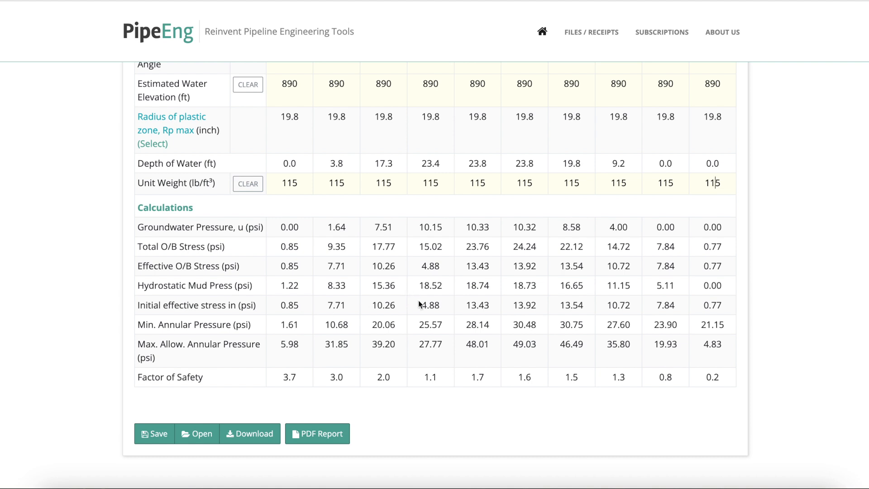
pyautogui.moveTo(140, 378); pyautogui.dragTo(714, 390)
pyautogui.click(711, 388)
# Step: Examine the chart of estimated maximum allowable drilling fluid pressures and annular fluid pressures along the bore path
pyautogui.scroll(15, 814, 330)
pyautogui.scroll(-1, 813, 327)
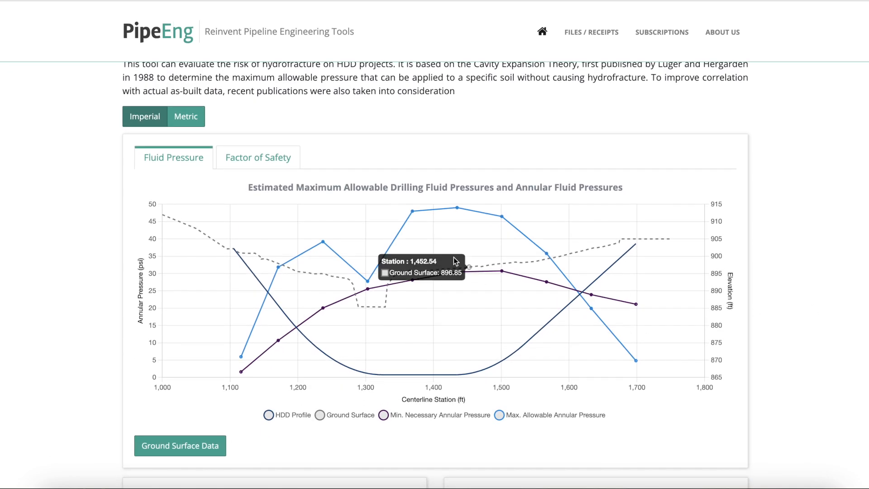
pyautogui.scroll(-1, 682, 357)
pyautogui.scroll(-1, 681, 354)
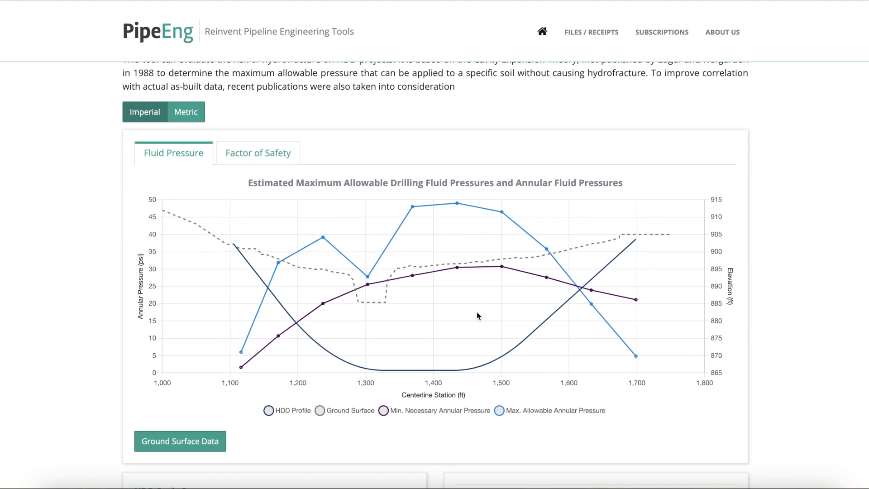
# Step: Examine the chart of estimated factor of safety against inadvertent return, and return to the fluid pressure chart
pyautogui.click(266, 146)
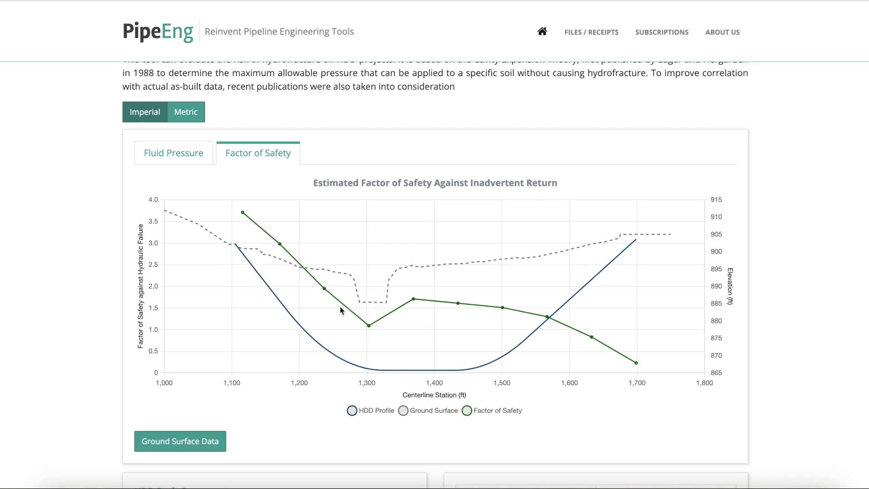
pyautogui.click(180, 159)
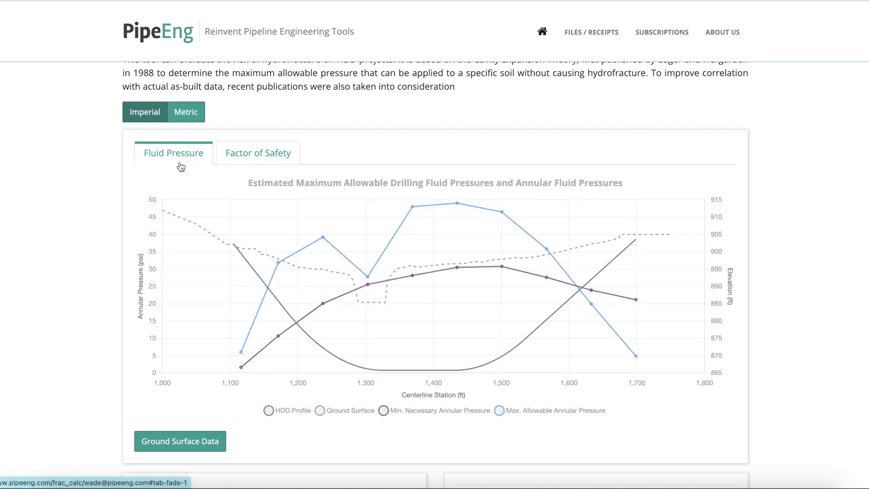
# Step: Review the whole analysis page, covering the fluid pressure chart, HDD path geometry, mud properties and calculated pressures with factor of safety
pyautogui.scroll(3, 844, 227)
pyautogui.scroll(-20, 844, 227)
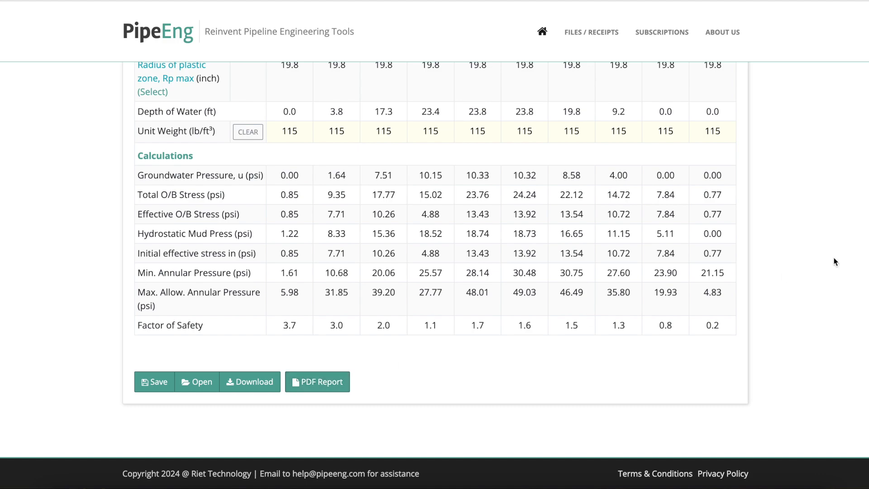
pyautogui.scroll(15, 811, 279)
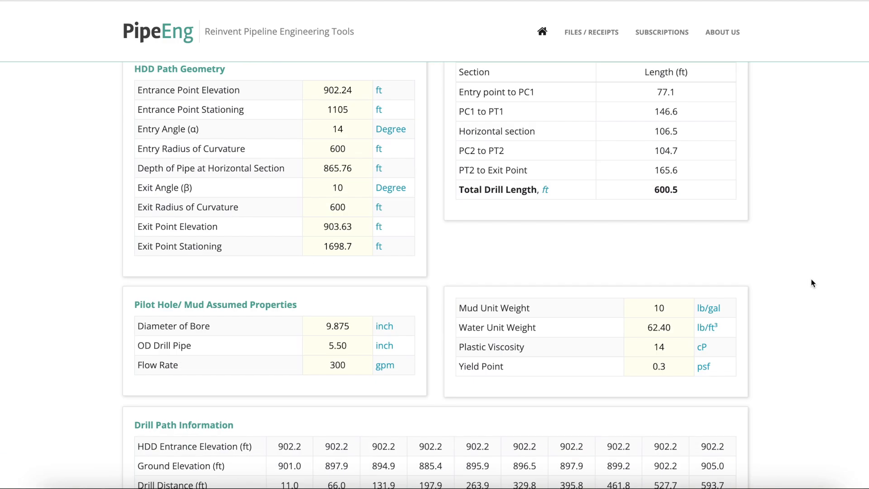
pyautogui.scroll(8, 811, 280)
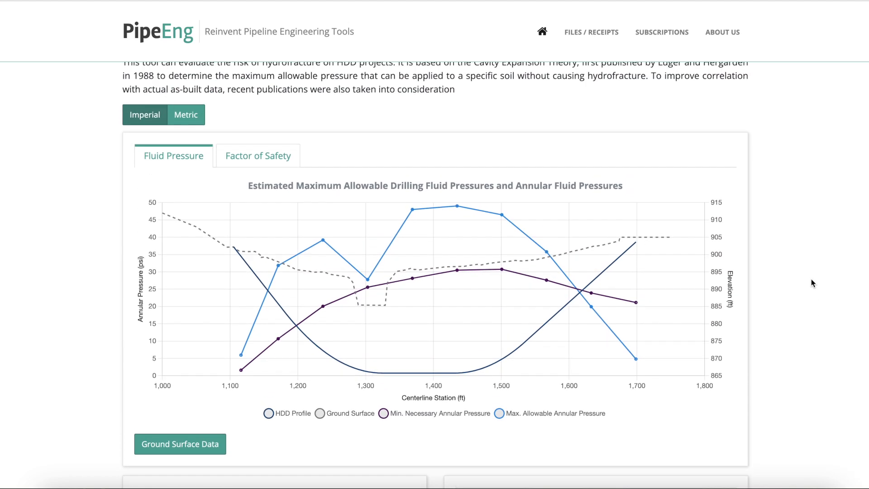
pyautogui.scroll(-1, 812, 279)
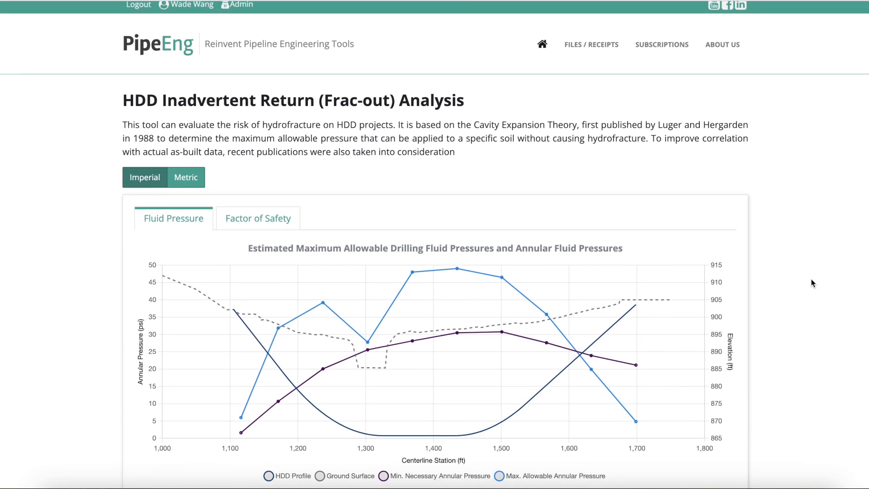
pyautogui.scroll(-4, 811, 283)
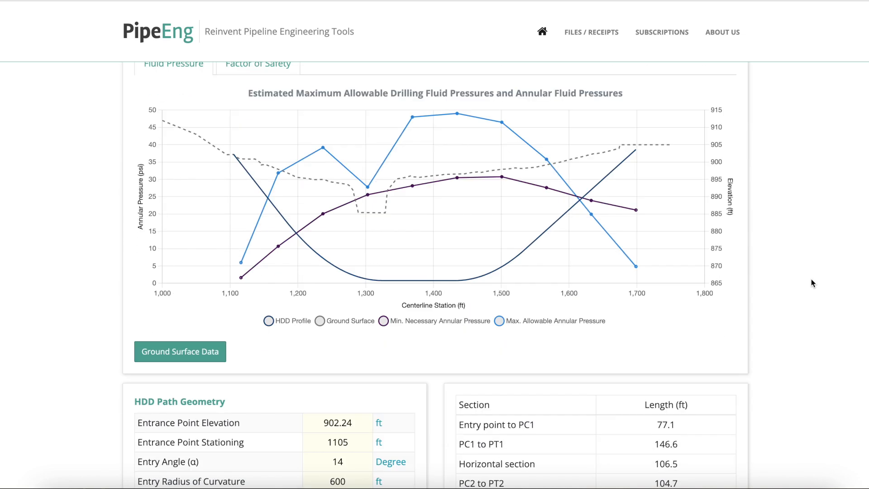
pyautogui.scroll(1, 811, 283)
pyautogui.scroll(1, 811, 283)
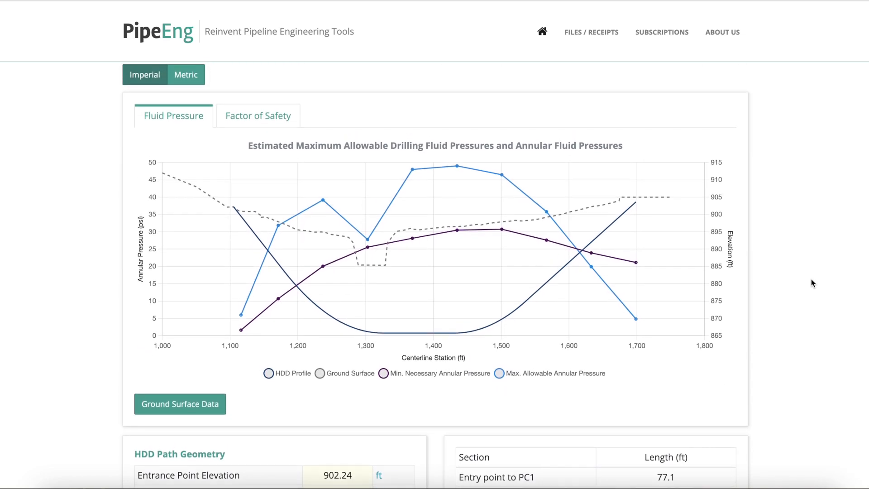